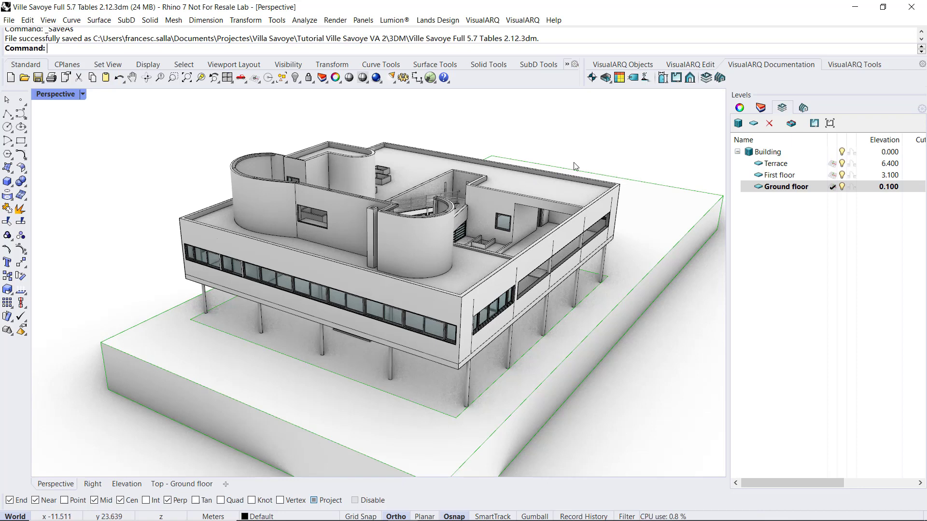
Insert a Walls table for the whole building (quantity, style, length, area, volume) beside the model
{"action": "left_click", "coordinate": [620, 79]}
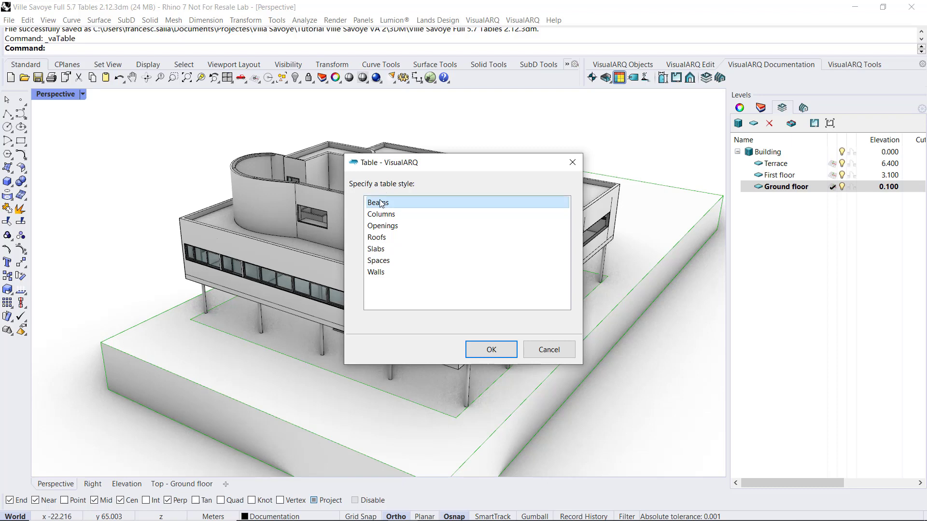
{"action": "left_click", "coordinate": [379, 275]}
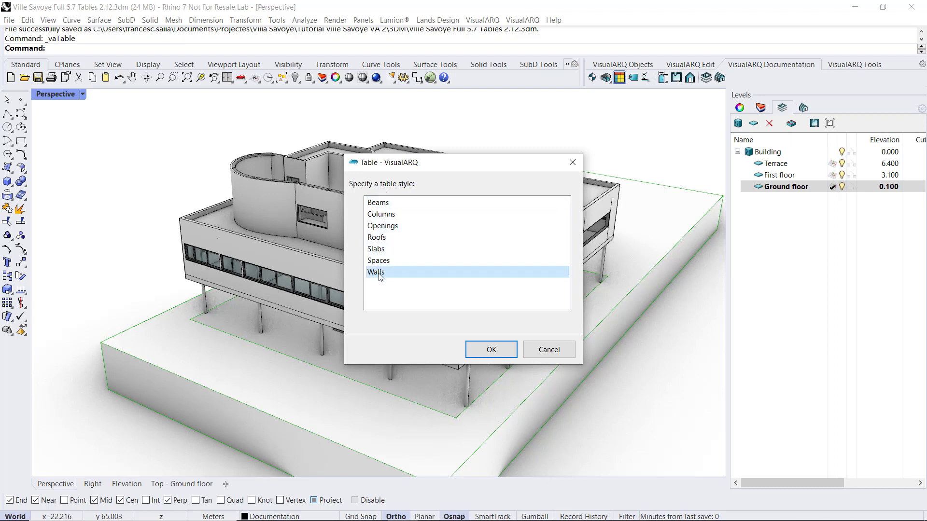
{"action": "left_click", "coordinate": [484, 348]}
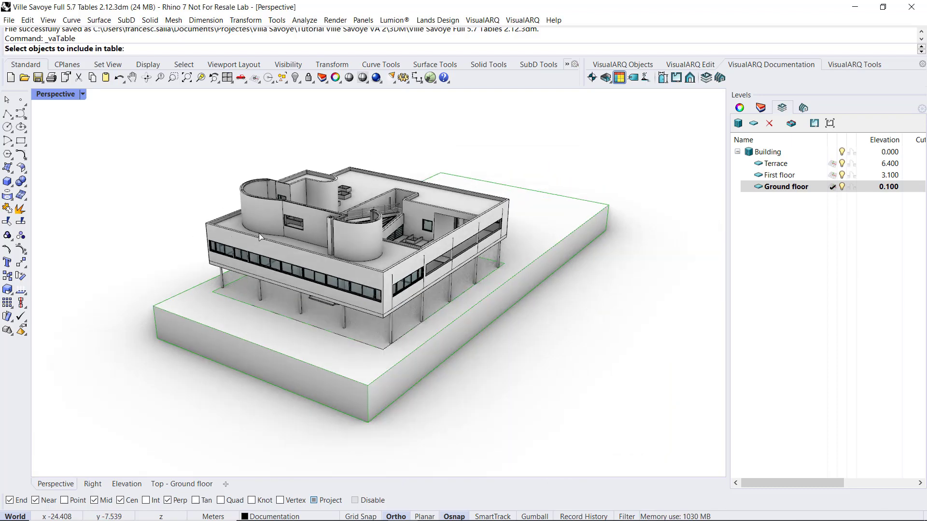
{"action": "mouse_move", "coordinate": [149, 115]}
{"action": "left_mouse_down"}
{"action": "mouse_move", "coordinate": [335, 252]}
{"action": "mouse_move", "coordinate": [563, 385]}
{"action": "left_mouse_up"}
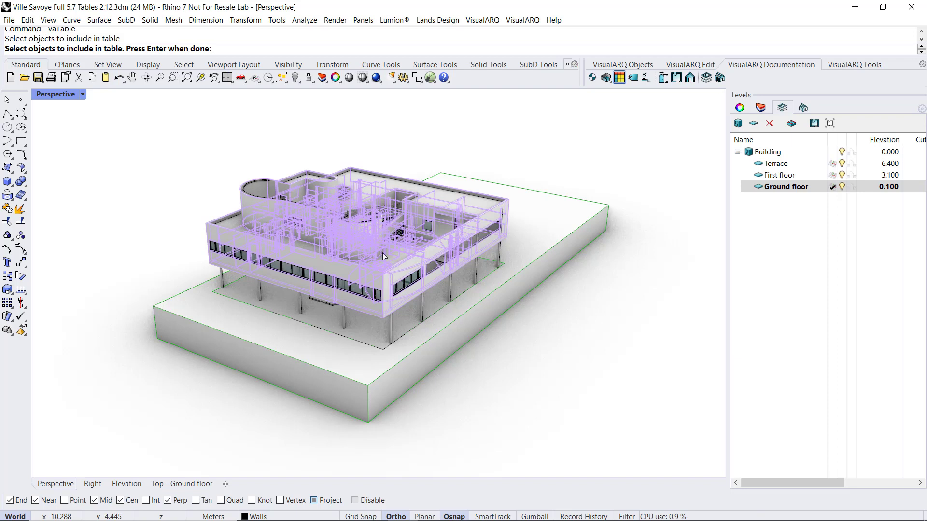
{"action": "right_click_drag", "start_coordinate": [397, 264], "coordinate": [487, 304]}
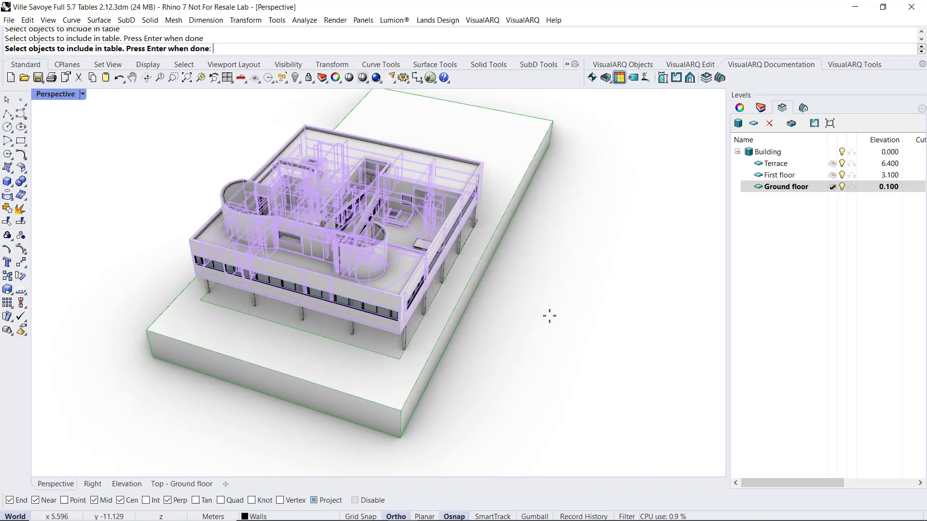
{"action": "key", "text": "Return"}
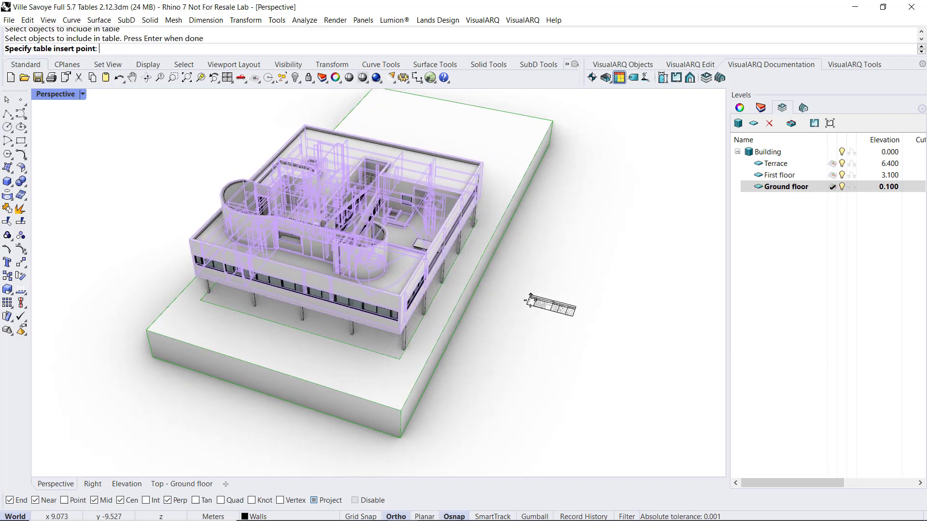
{"action": "scroll", "coordinate": [530, 304], "scroll_direction": "up", "scroll_amount": 3}
{"action": "scroll", "coordinate": [529, 304], "scroll_direction": "up", "scroll_amount": 3}
{"action": "left_click", "coordinate": [496, 305]}
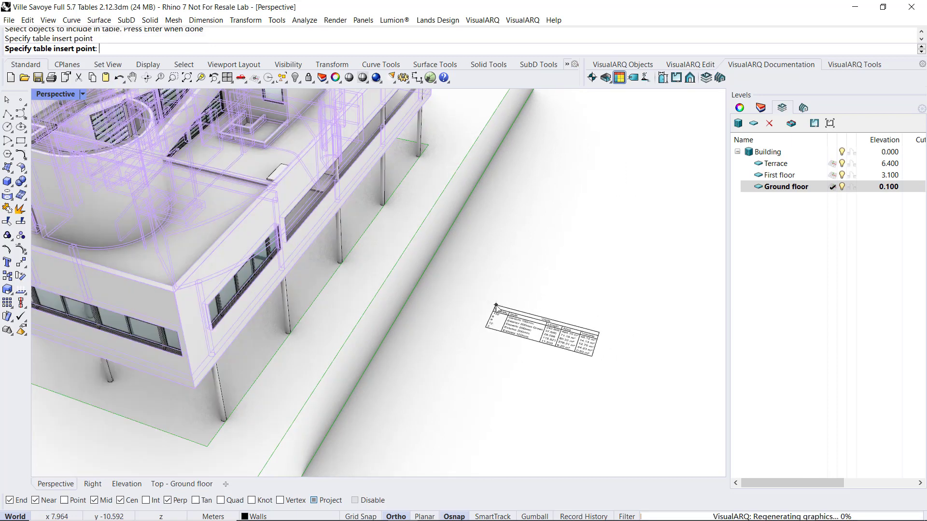
{"action": "scroll", "coordinate": [601, 350], "scroll_direction": "up", "scroll_amount": 3}
{"action": "scroll", "coordinate": [573, 344], "scroll_direction": "up", "scroll_amount": 2}
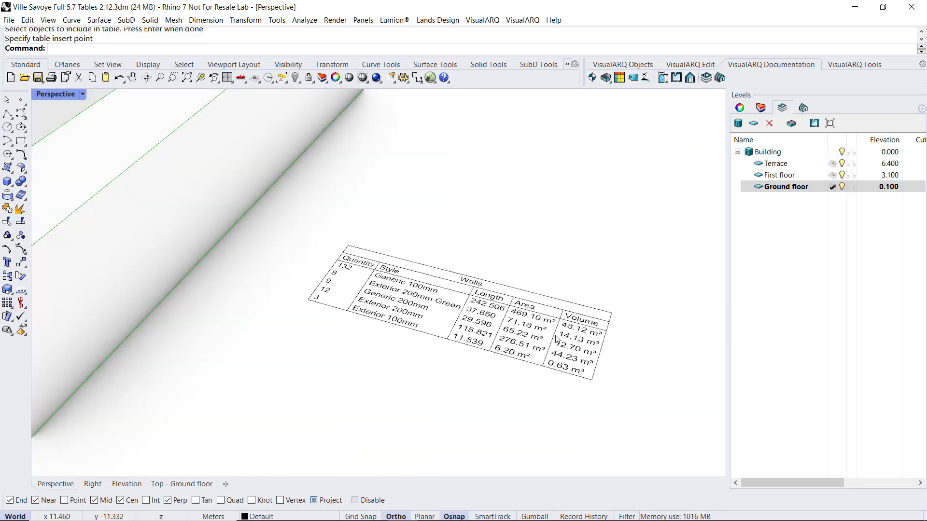
{"action": "scroll", "coordinate": [536, 326], "scroll_direction": "up", "scroll_amount": 1}
{"action": "scroll", "coordinate": [482, 303], "scroll_direction": "up", "scroll_amount": 1}
{"action": "scroll", "coordinate": [436, 283], "scroll_direction": "up", "scroll_amount": 1}
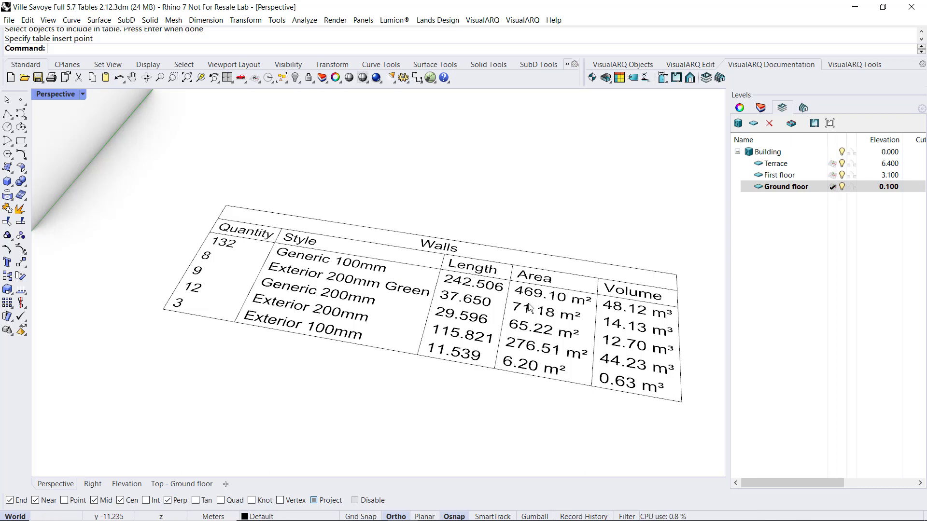
{"action": "scroll", "coordinate": [464, 291], "scroll_direction": "down", "scroll_amount": 3}
{"action": "scroll", "coordinate": [465, 297], "scroll_direction": "down", "scroll_amount": 5}
{"action": "scroll", "coordinate": [468, 311], "scroll_direction": "down", "scroll_amount": 4}
{"action": "right_click_drag", "start_coordinate": [469, 314], "coordinate": [458, 273]}
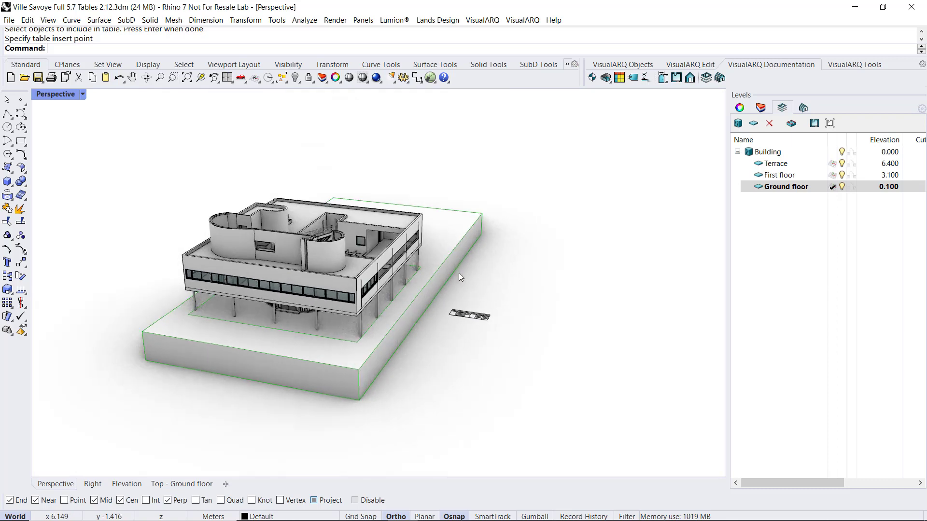
Insert an Openings table for the building's windows below the Walls table
{"action": "left_click", "coordinate": [619, 78]}
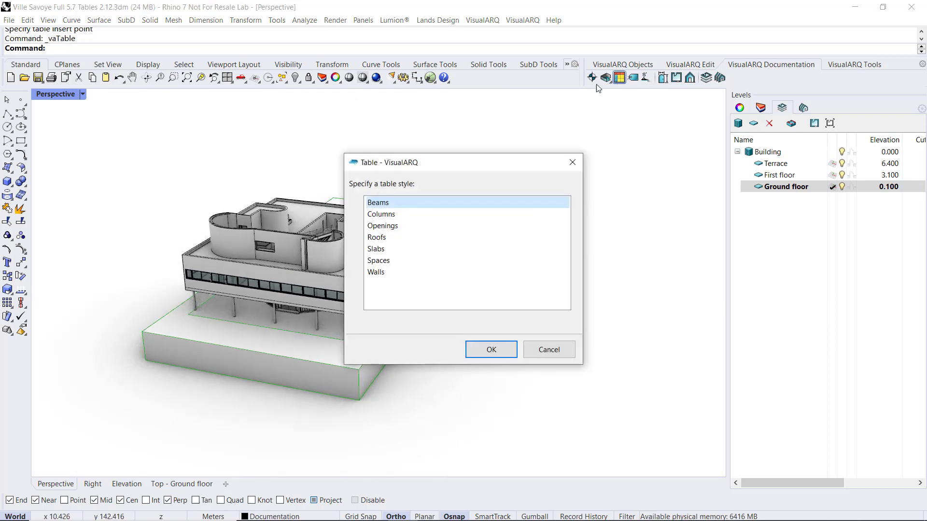
{"action": "left_click", "coordinate": [383, 226]}
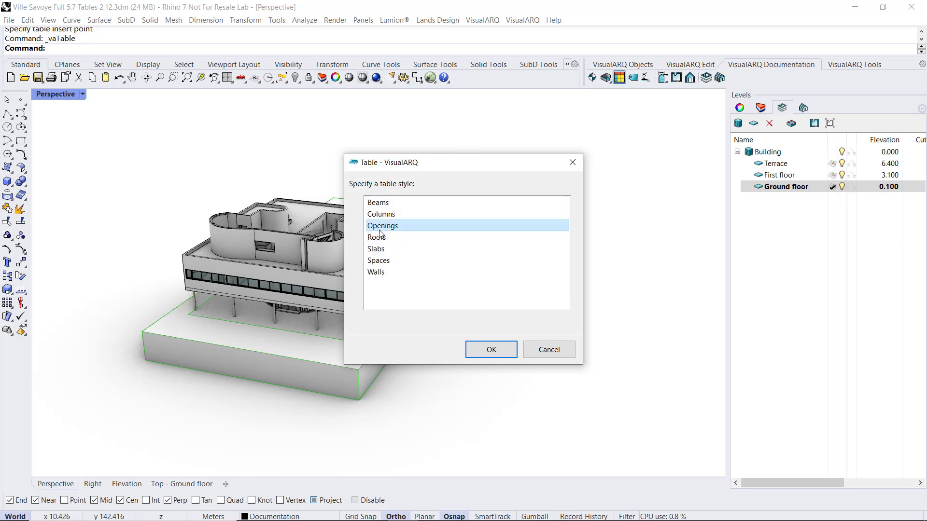
{"action": "left_click", "coordinate": [471, 350]}
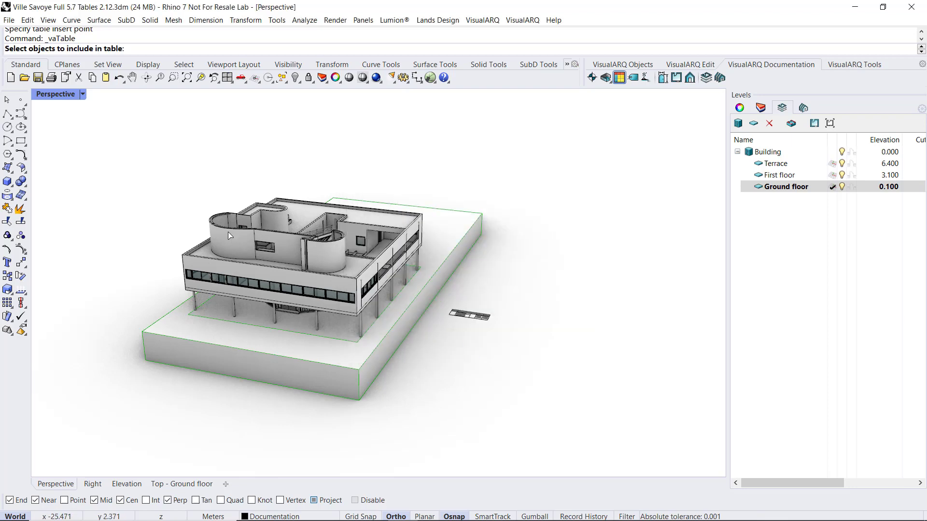
{"action": "left_click_drag", "start_coordinate": [143, 161], "coordinate": [440, 391]}
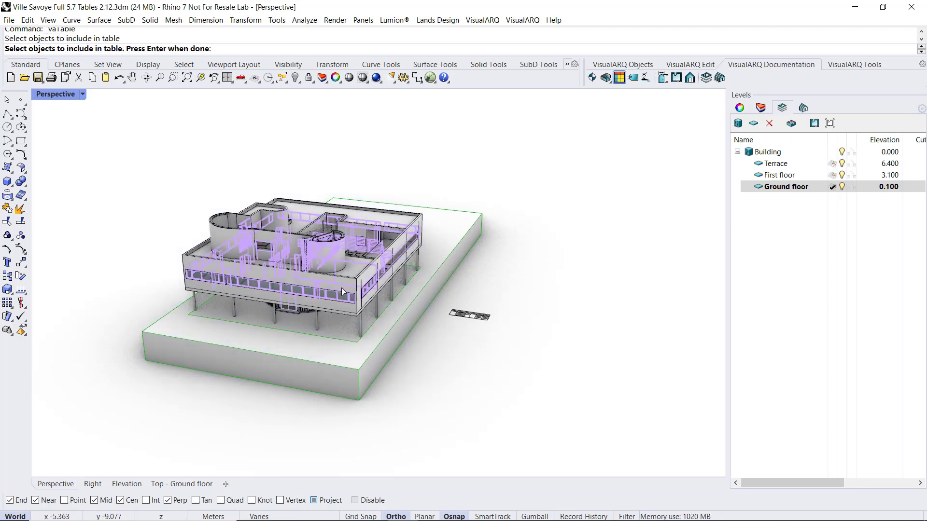
{"action": "key", "text": "Return"}
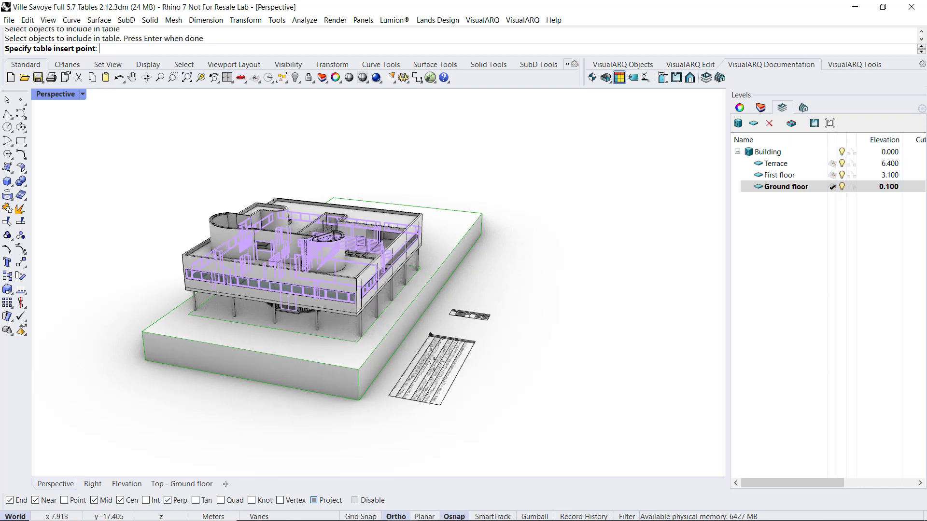
{"action": "right_click_drag", "start_coordinate": [435, 347], "coordinate": [443, 387]}
{"action": "scroll", "coordinate": [456, 336], "scroll_direction": "up", "scroll_amount": 2}
{"action": "scroll", "coordinate": [448, 315], "scroll_direction": "up", "scroll_amount": 2}
{"action": "scroll", "coordinate": [439, 286], "scroll_direction": "up", "scroll_amount": 2}
{"action": "scroll", "coordinate": [432, 256], "scroll_direction": "up", "scroll_amount": 1}
{"action": "left_click", "coordinate": [433, 253]}
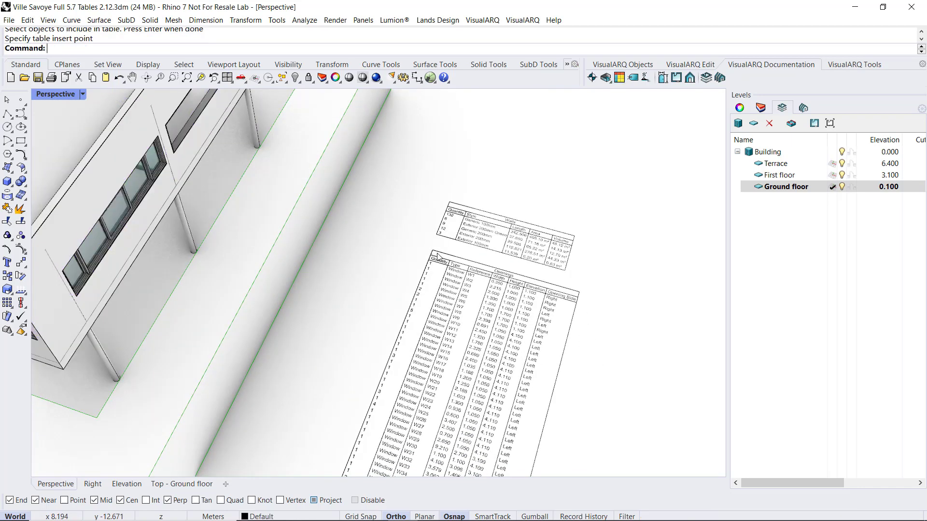
{"action": "scroll", "coordinate": [493, 292], "scroll_direction": "up", "scroll_amount": 2}
{"action": "scroll", "coordinate": [435, 283], "scroll_direction": "up", "scroll_amount": 2}
{"action": "scroll", "coordinate": [391, 272], "scroll_direction": "up", "scroll_amount": 2}
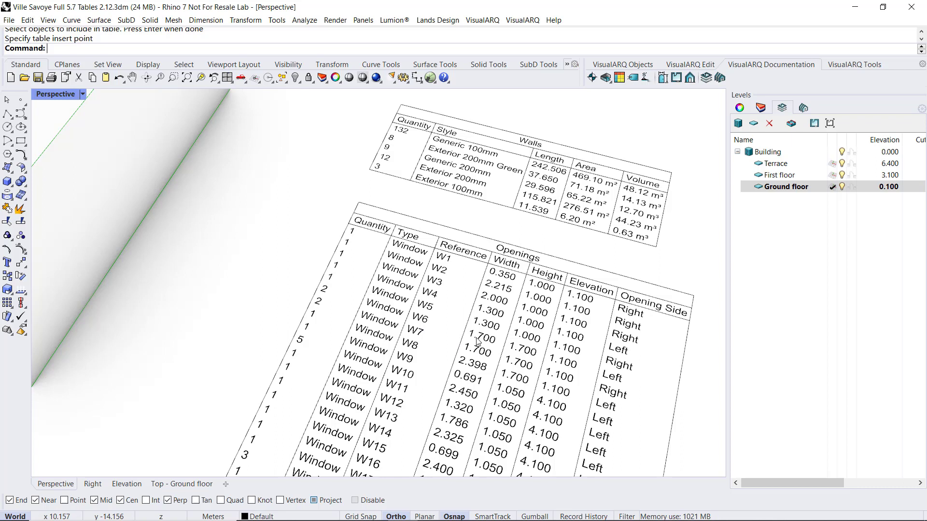
{"action": "scroll", "coordinate": [523, 352], "scroll_direction": "down", "scroll_amount": 2}
{"action": "scroll", "coordinate": [507, 347], "scroll_direction": "down", "scroll_amount": 3}
{"action": "scroll", "coordinate": [485, 342], "scroll_direction": "down", "scroll_amount": 3}
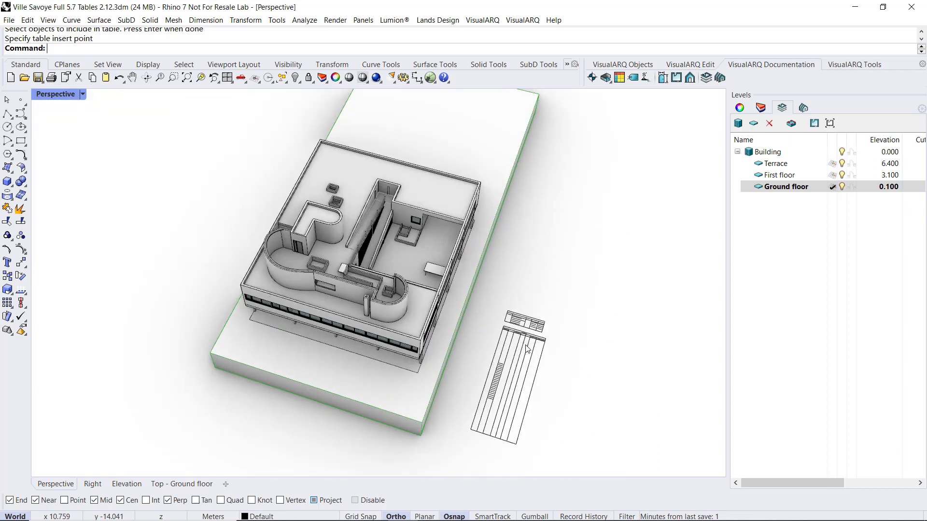
{"action": "mouse_move", "coordinate": [470, 338]}
{"action": "right_mouse_down"}
{"action": "mouse_move", "coordinate": [354, 317]}
{"action": "mouse_move", "coordinate": [348, 348]}
{"action": "right_mouse_up"}
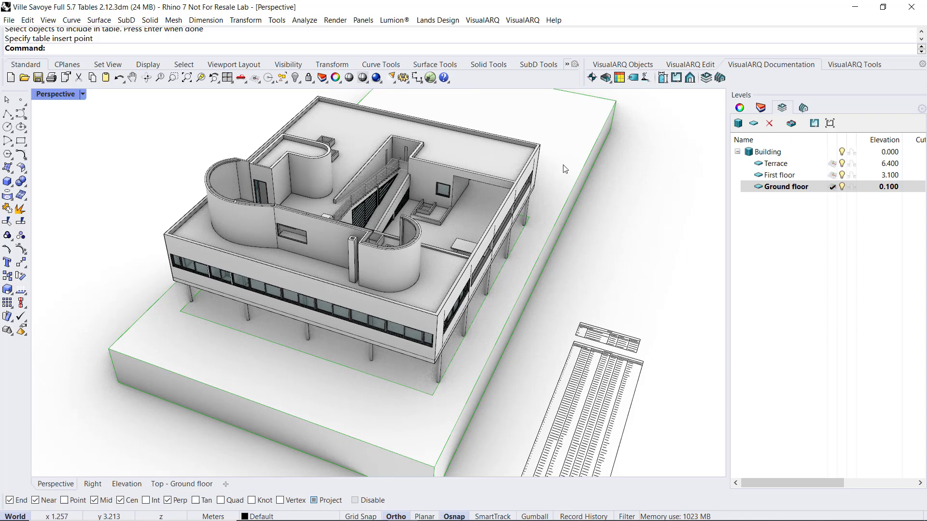
Create a new table style in Table Styles and name it 'Curtain walls'
{"action": "right_click", "coordinate": [618, 79]}
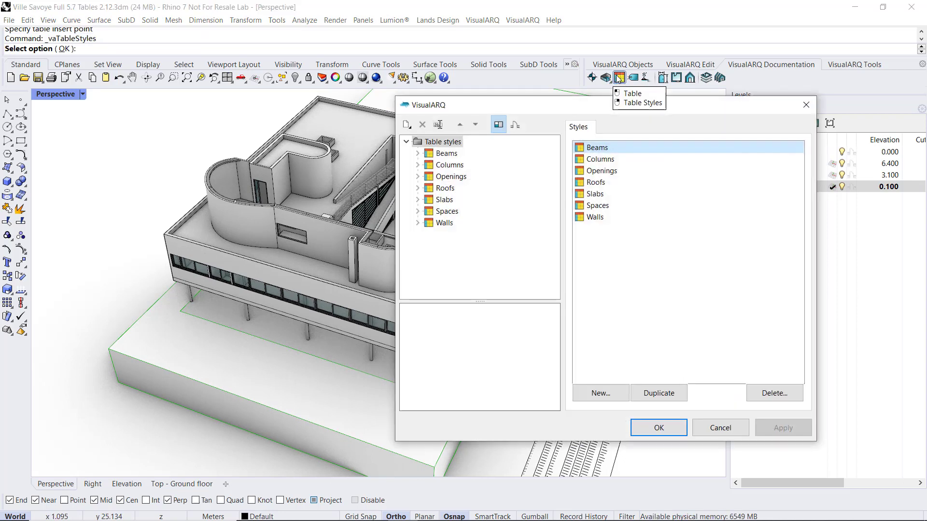
{"action": "left_click", "coordinate": [600, 392]}
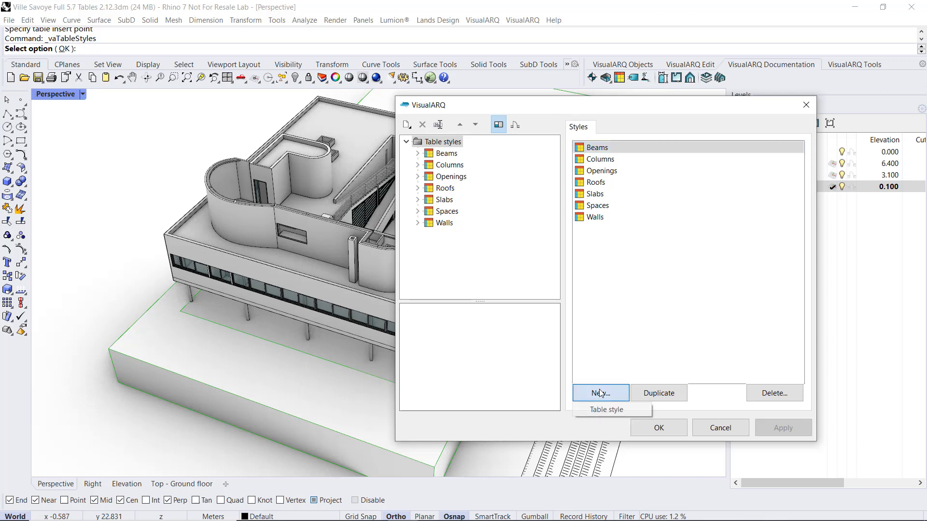
{"action": "left_click", "coordinate": [607, 412]}
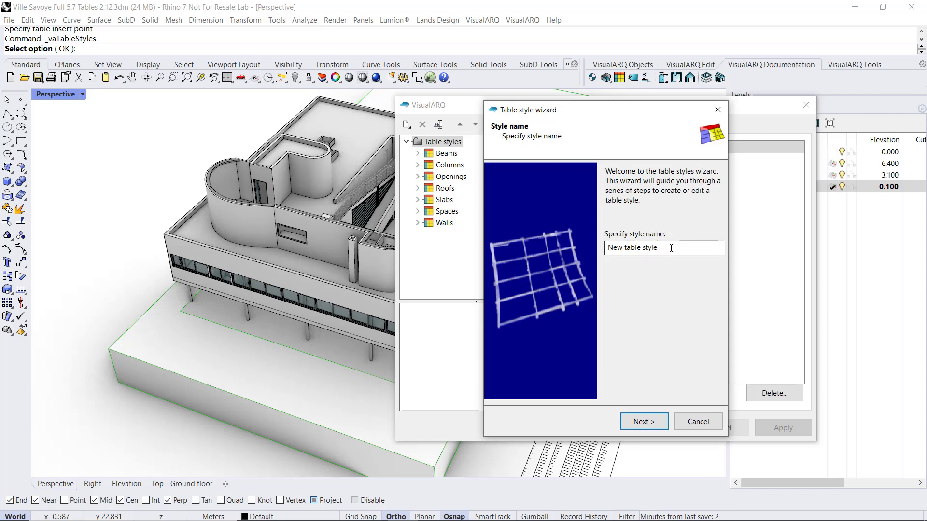
{"action": "triple_click", "coordinate": [609, 247]}
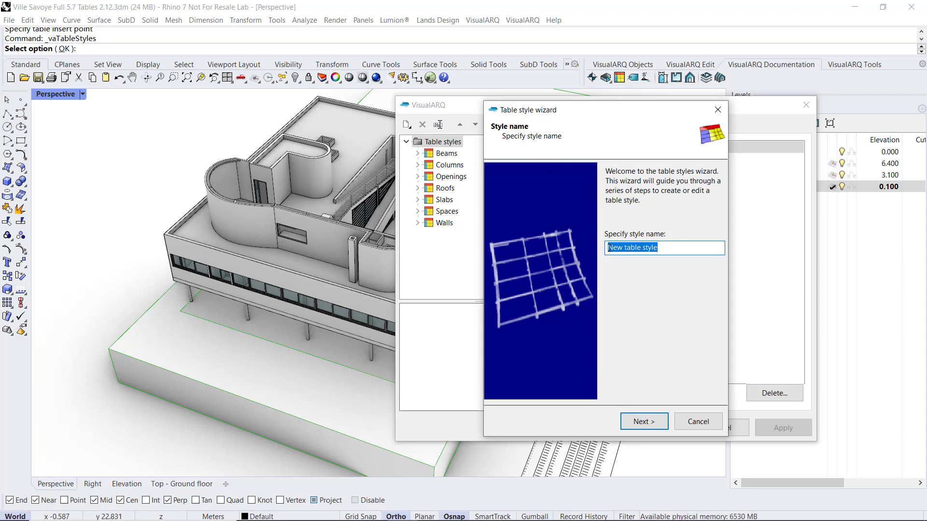
{"action": "type", "text": "Curtain w"}
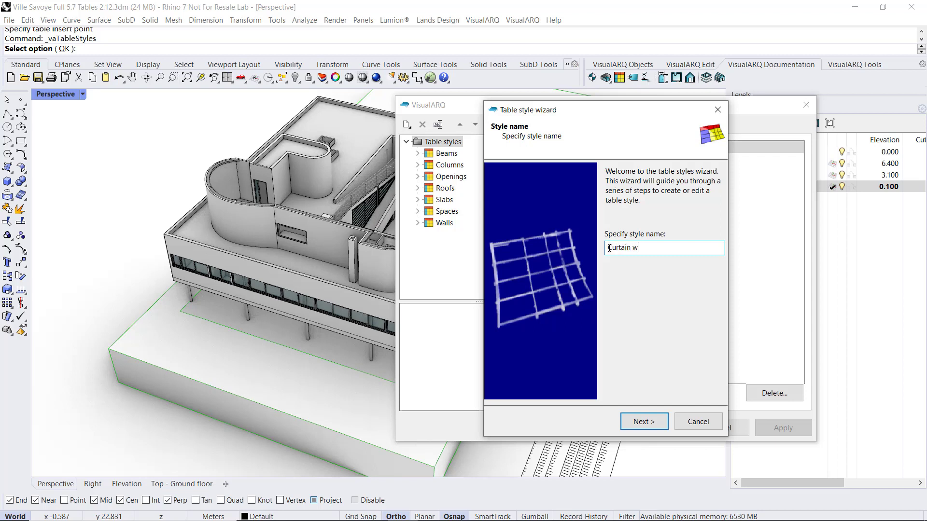
{"action": "type", "text": "alls"}
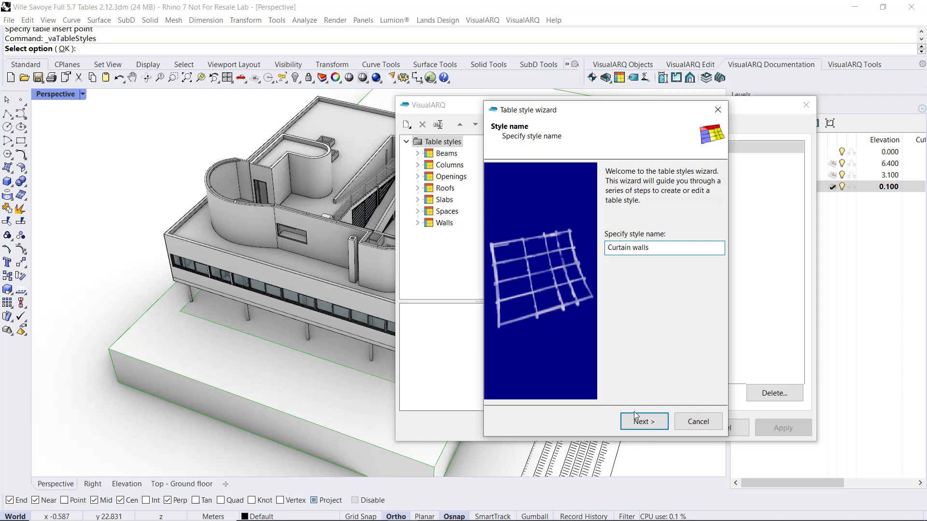
Set the new style's object type to Curtain wall and continue to the Fields page
{"action": "left_click", "coordinate": [637, 420]}
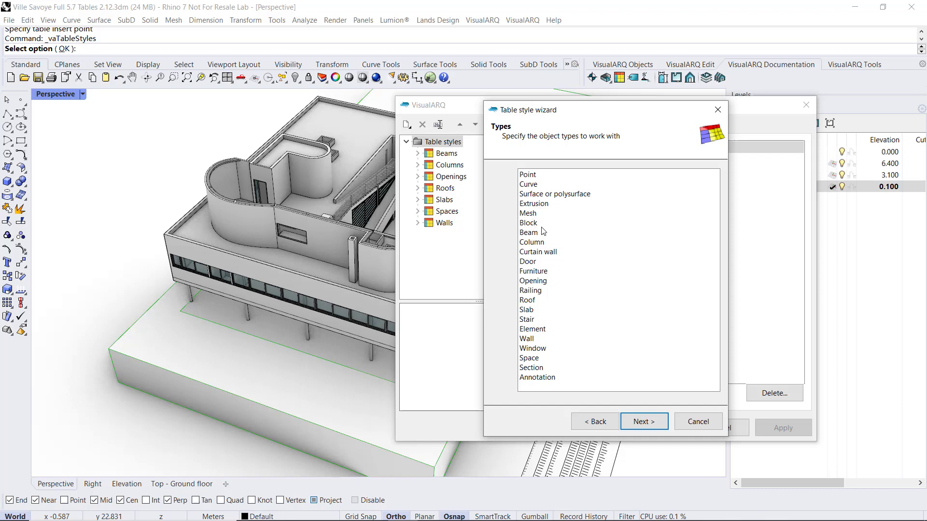
{"action": "left_click", "coordinate": [531, 254]}
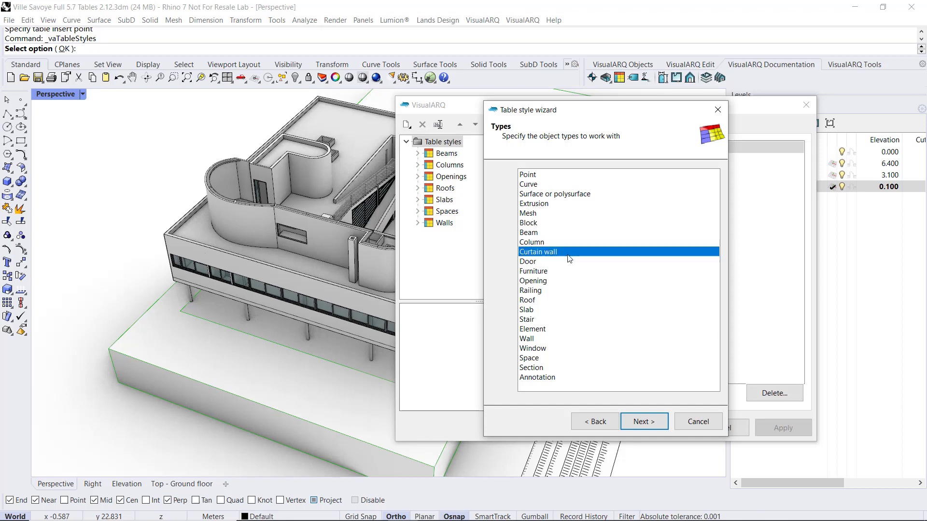
{"action": "left_click", "coordinate": [644, 424]}
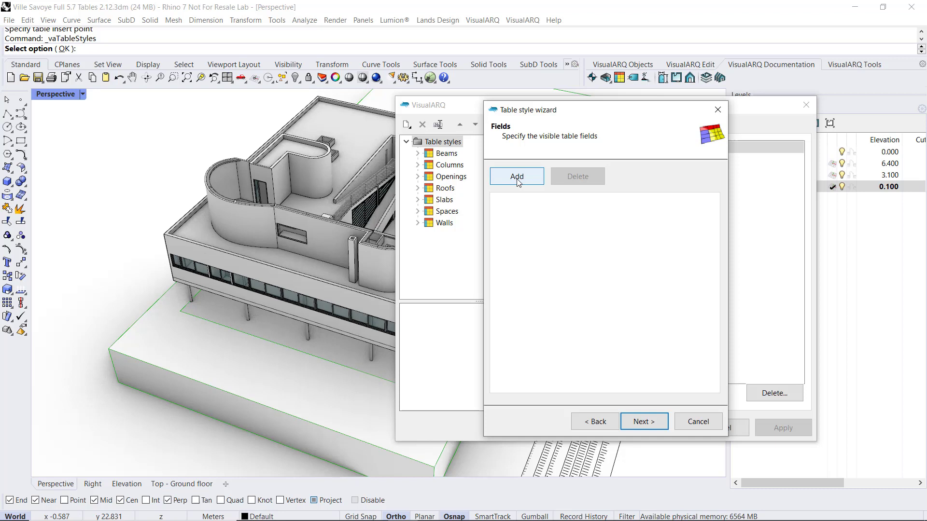
Add four fields to the style: Style, Height, Length and Area
{"action": "left_click", "coordinate": [516, 177]}
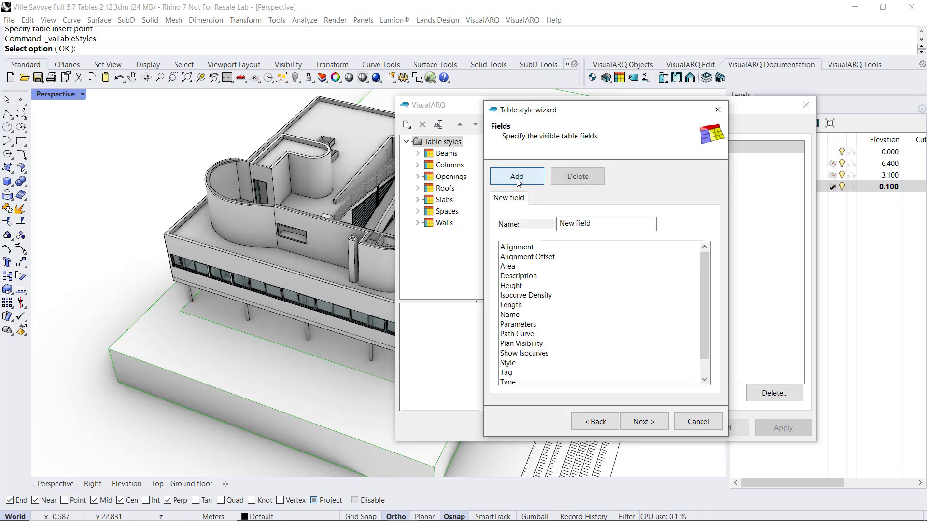
{"action": "left_click_drag", "start_coordinate": [600, 223], "coordinate": [556, 224]}
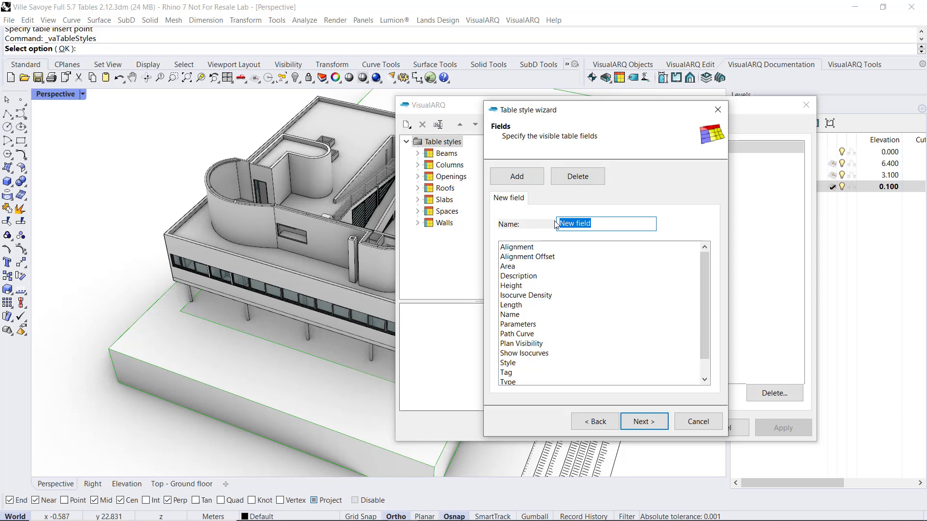
{"action": "type", "text": "Style"}
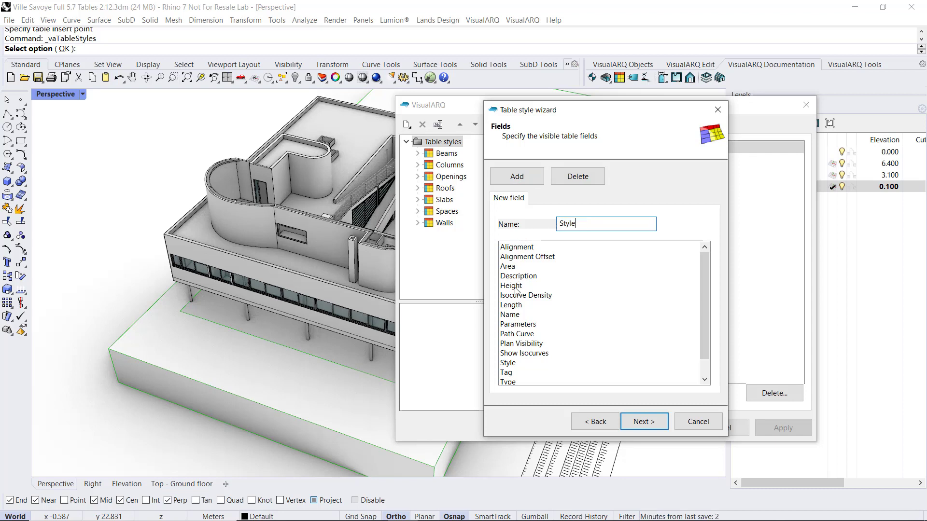
{"action": "left_click", "coordinate": [508, 363]}
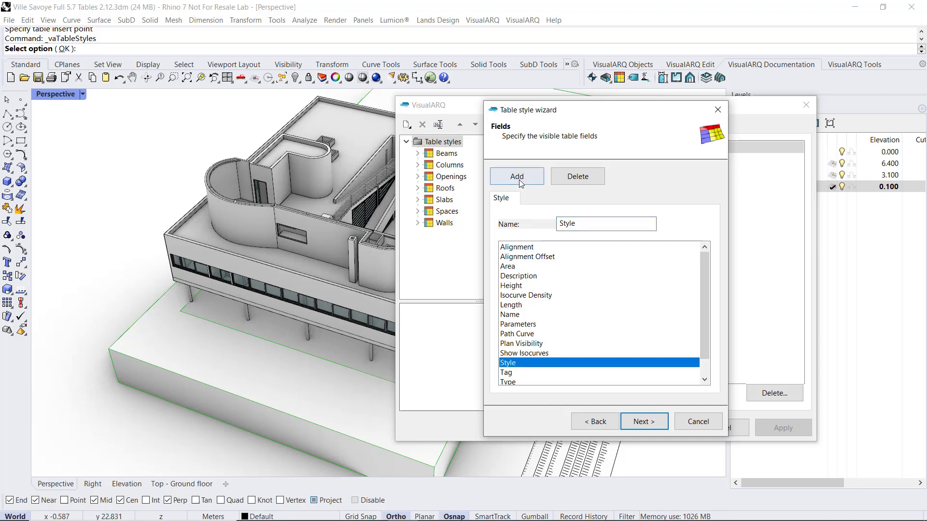
{"action": "left_click", "coordinate": [517, 177]}
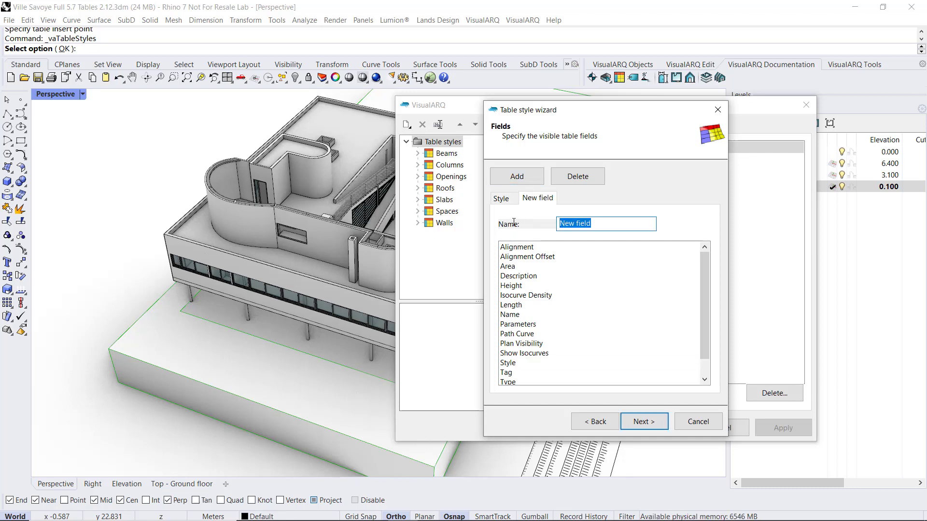
{"action": "type", "text": "Height"}
{"action": "left_click", "coordinate": [508, 287]}
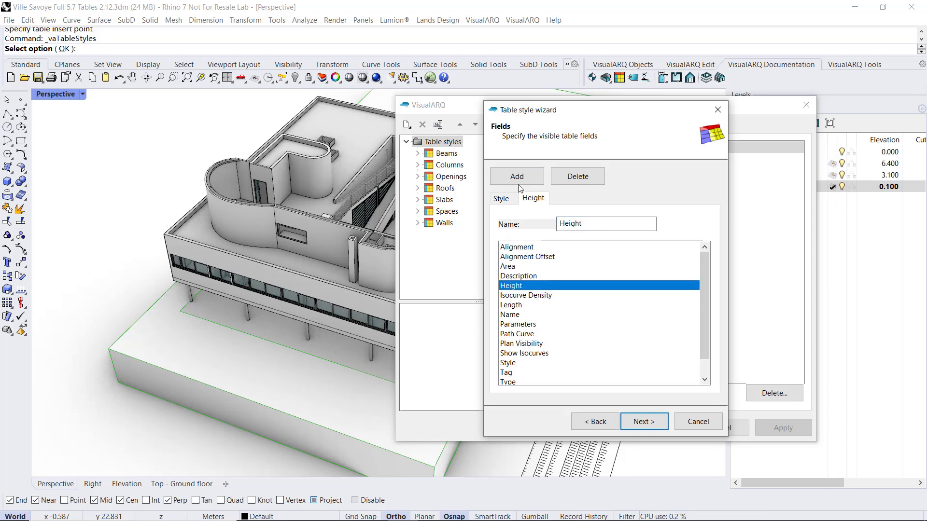
{"action": "left_click", "coordinate": [517, 178]}
{"action": "type", "text": "Length"}
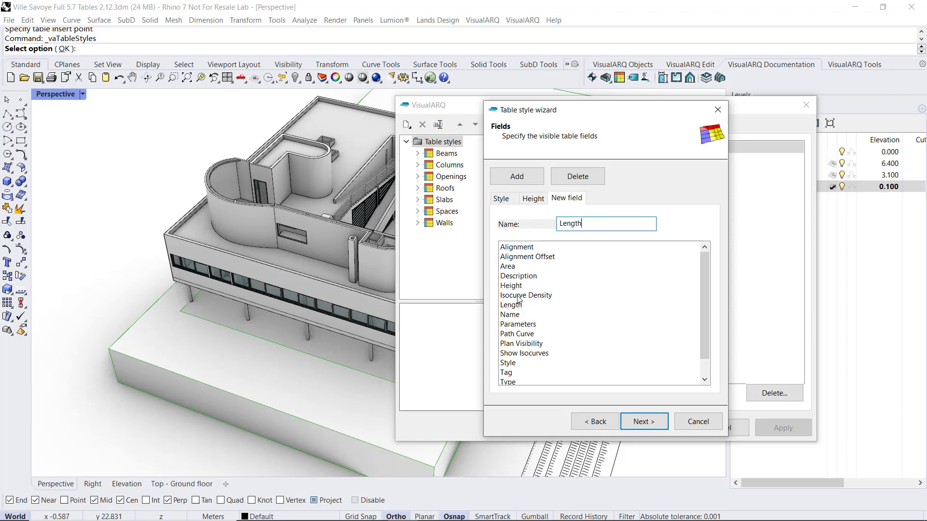
{"action": "left_click", "coordinate": [526, 305]}
{"action": "left_click", "coordinate": [538, 181]}
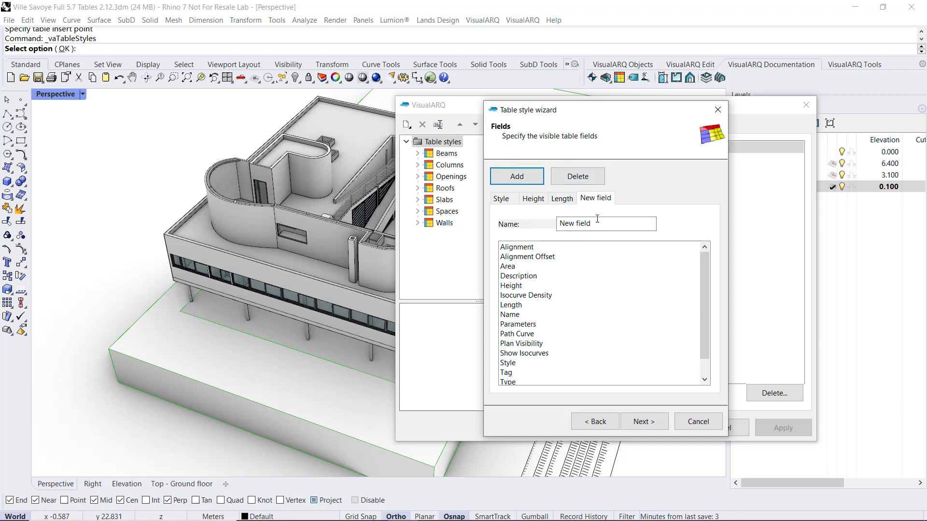
{"action": "type", "text": "Area"}
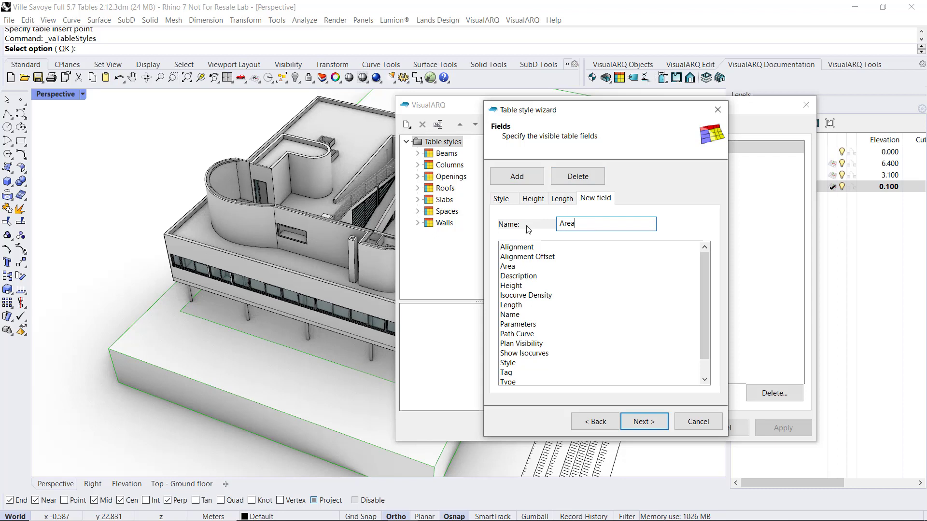
{"action": "left_click", "coordinate": [515, 267]}
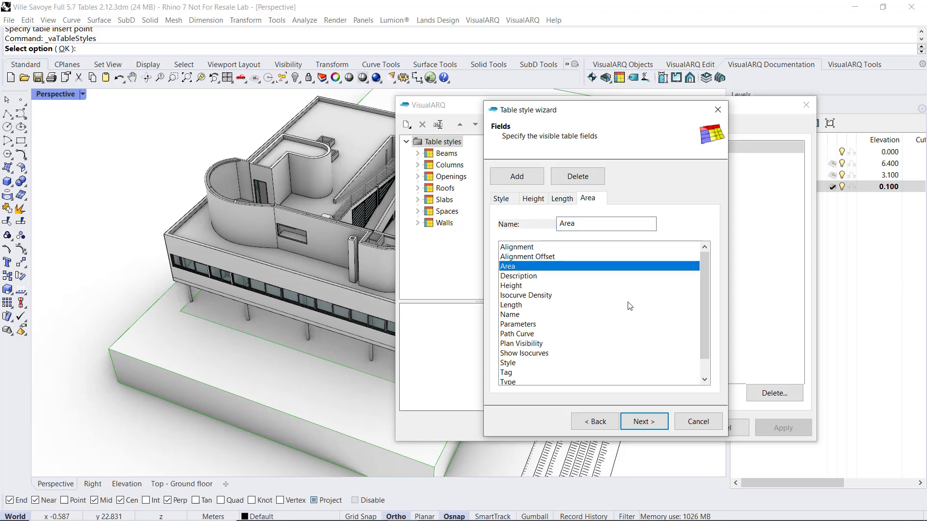
Enable grouping rows by the Style field and finish the wizard
{"action": "left_click", "coordinate": [643, 419]}
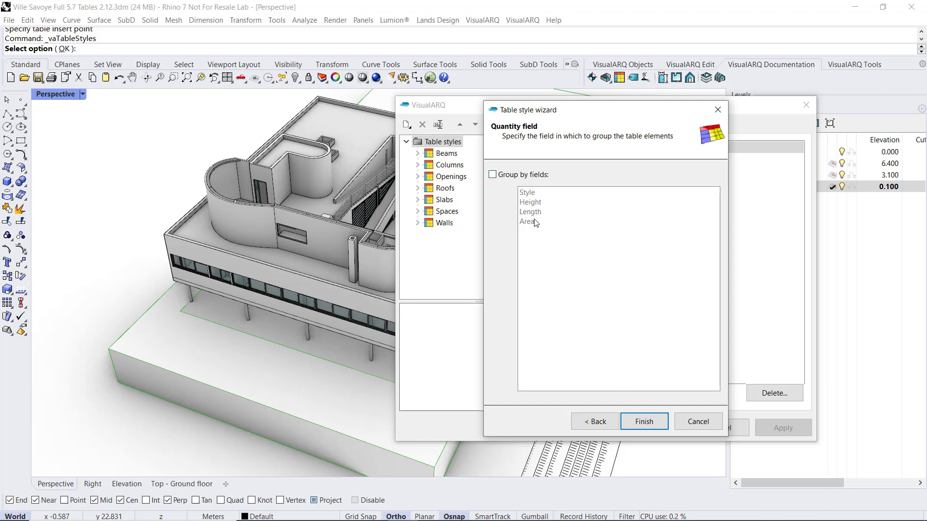
{"action": "left_click", "coordinate": [502, 180]}
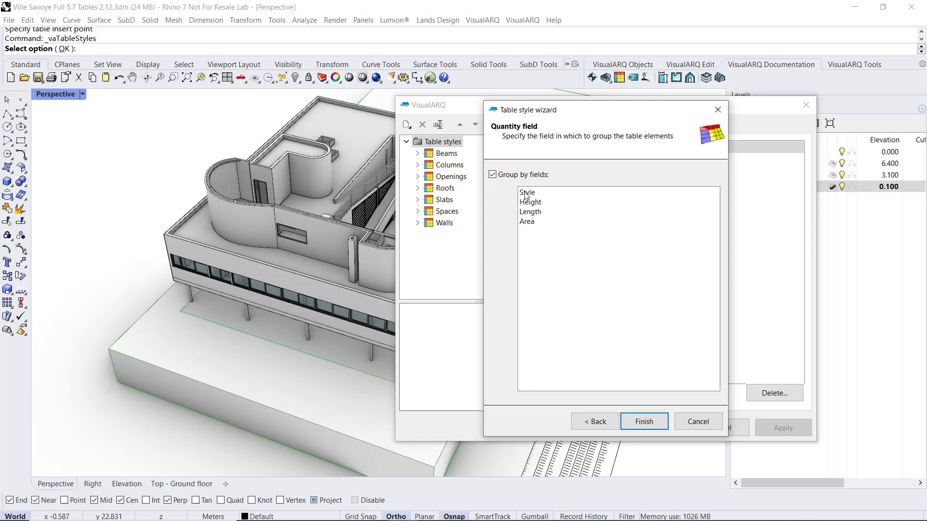
{"action": "left_click", "coordinate": [525, 194]}
{"action": "left_click", "coordinate": [649, 418]}
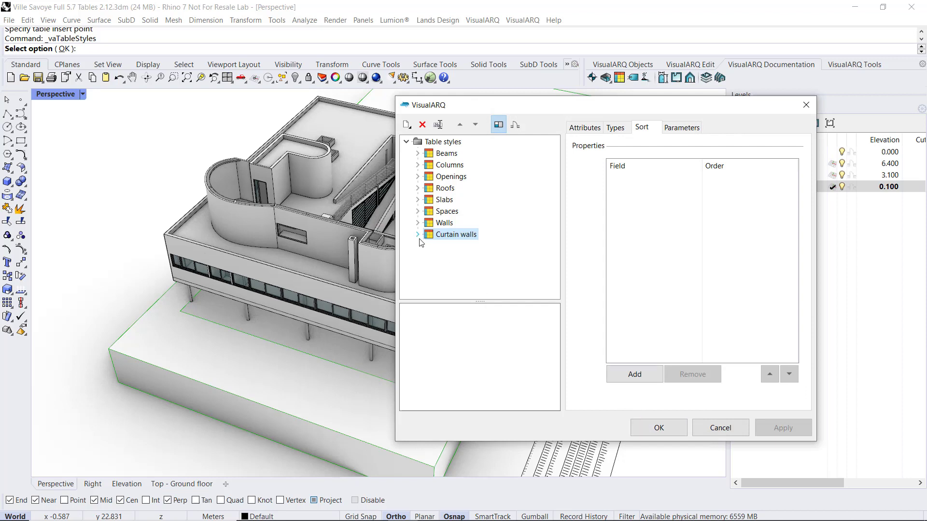
Move the Quantity field to the top of the Curtain walls fields and close Table Styles
{"action": "left_click", "coordinate": [417, 235]}
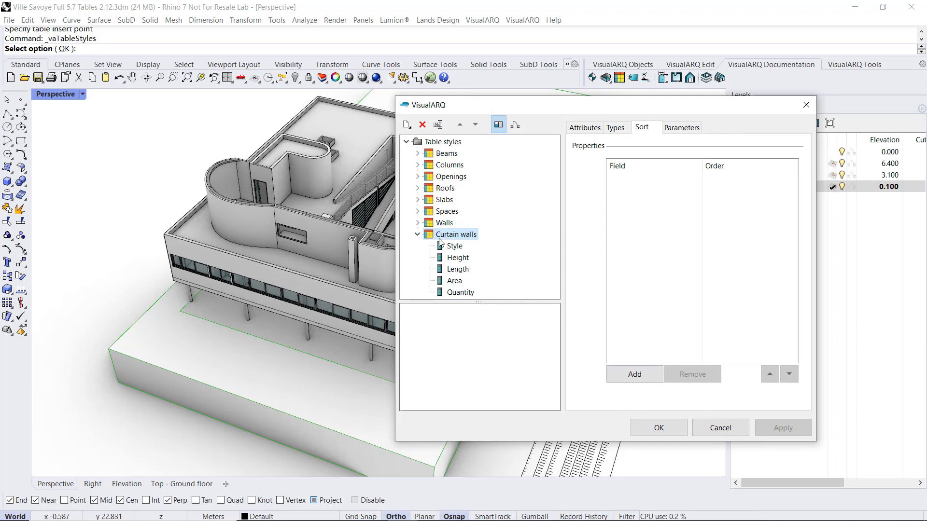
{"action": "left_click", "coordinate": [455, 293]}
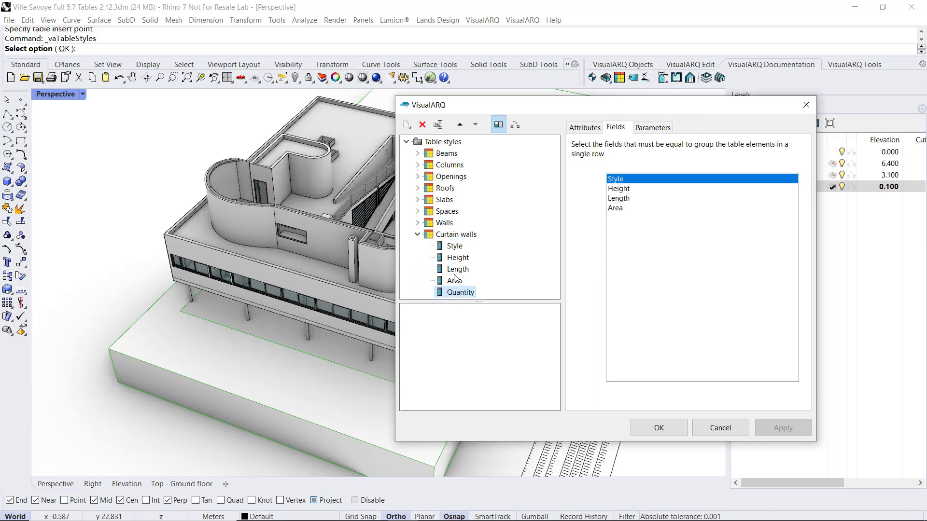
{"action": "left_click", "coordinate": [459, 125]}
{"action": "left_click", "coordinate": [462, 128]}
{"action": "left_click", "coordinate": [461, 128]}
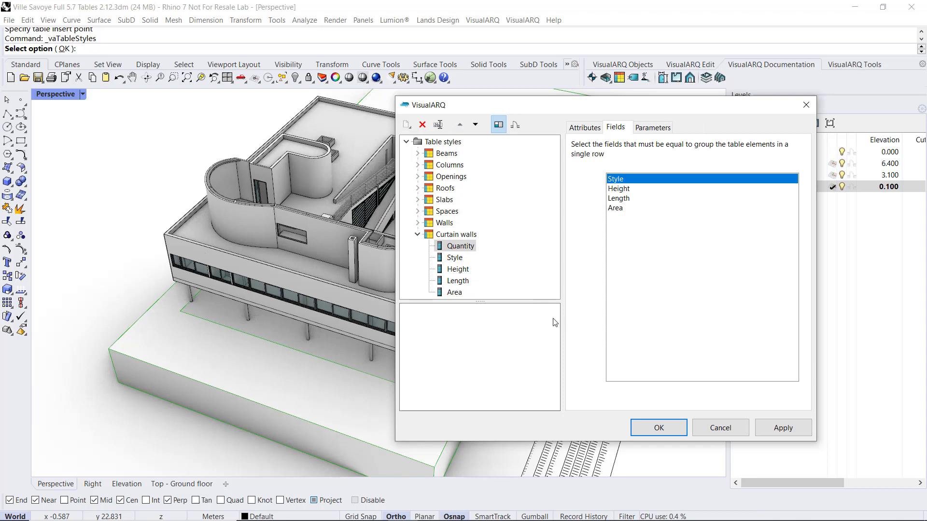
{"action": "left_click", "coordinate": [659, 430]}
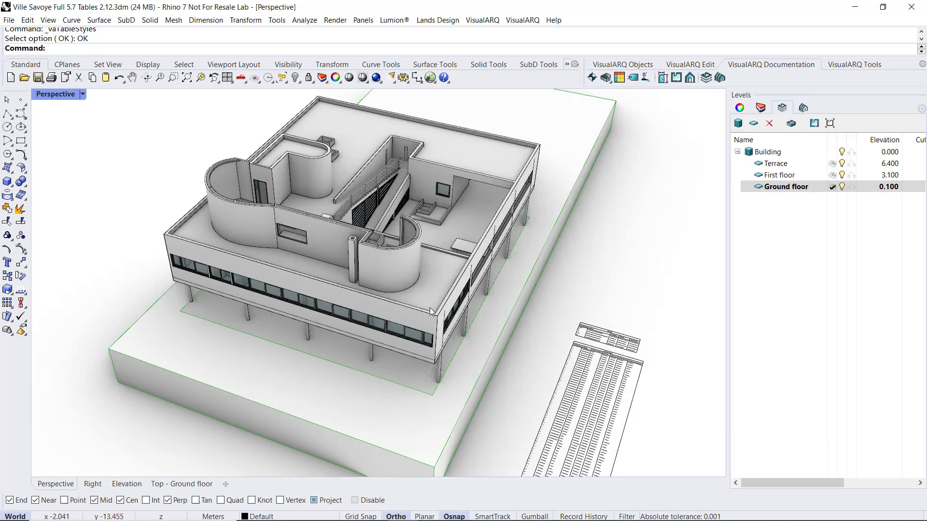
{"action": "scroll", "coordinate": [430, 312], "scroll_direction": "down", "scroll_amount": 2}
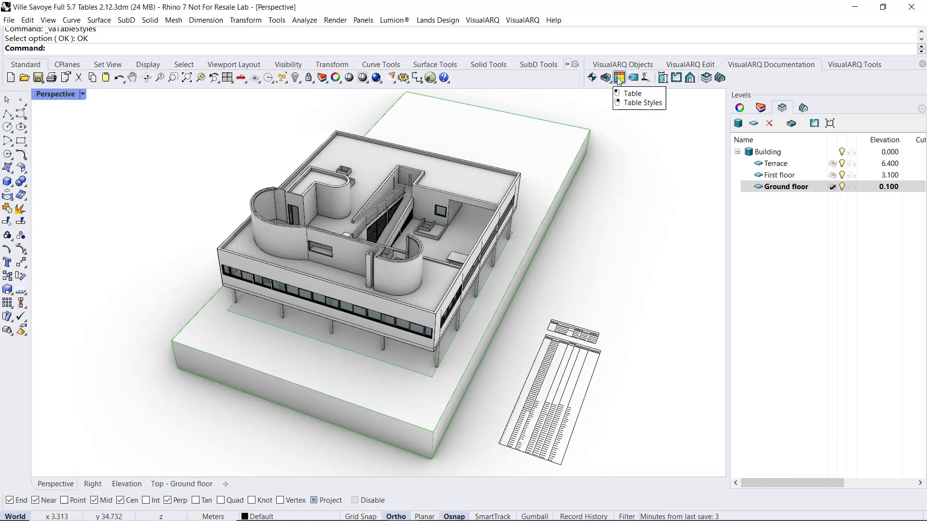
Insert a Curtain walls style table for the building's curtain walls beside the other tables
{"action": "left_click", "coordinate": [618, 78]}
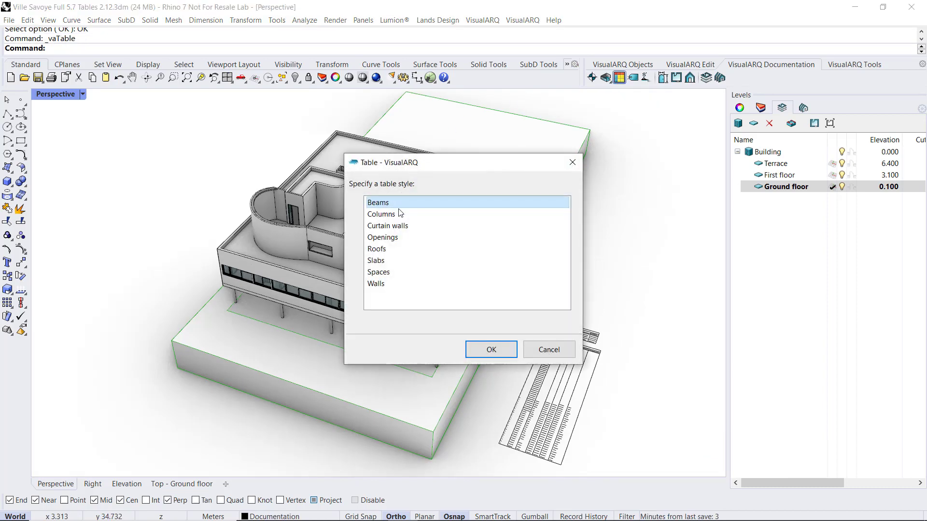
{"action": "left_click", "coordinate": [391, 226]}
{"action": "left_click", "coordinate": [482, 351]}
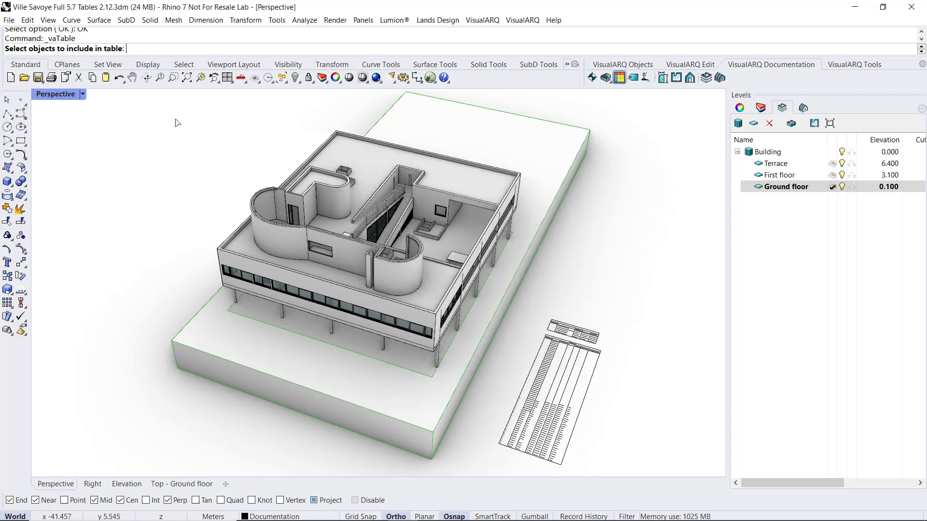
{"action": "left_click_drag", "start_coordinate": [166, 115], "coordinate": [530, 410]}
{"action": "scroll", "coordinate": [331, 280], "scroll_direction": "up", "scroll_amount": 2}
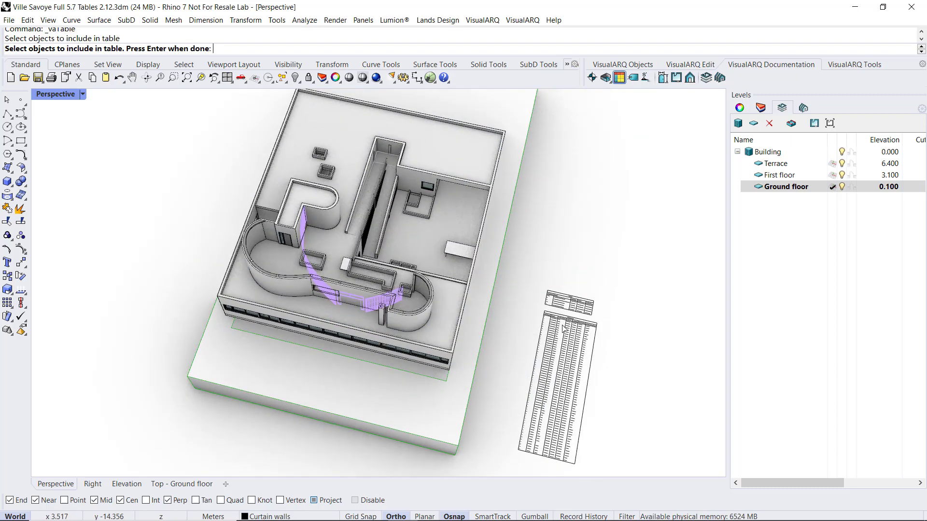
{"action": "scroll", "coordinate": [606, 326], "scroll_direction": "up", "scroll_amount": 3}
{"action": "scroll", "coordinate": [639, 304], "scroll_direction": "up", "scroll_amount": 3}
{"action": "key", "text": "Return"}
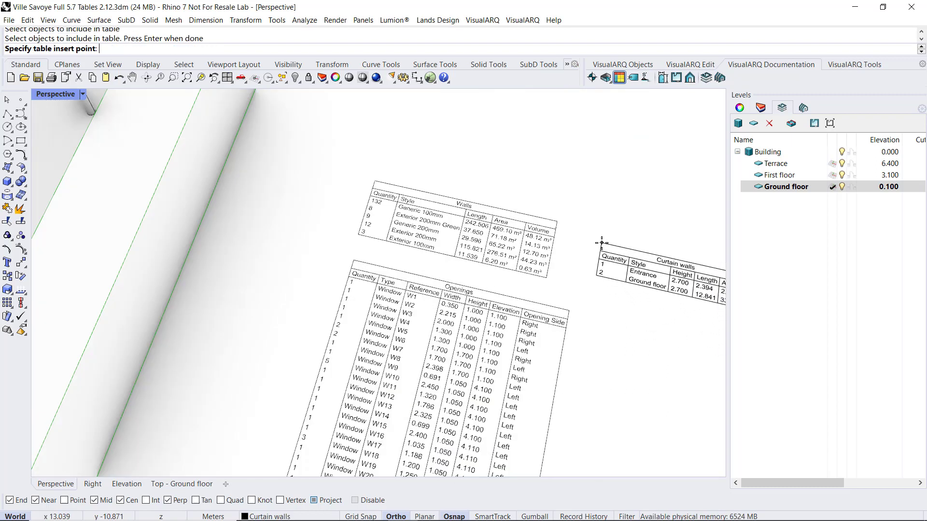
{"action": "left_click", "coordinate": [607, 251]}
{"action": "scroll", "coordinate": [214, 258], "scroll_direction": "down", "scroll_amount": 3}
{"action": "scroll", "coordinate": [404, 279], "scroll_direction": "up", "scroll_amount": 2}
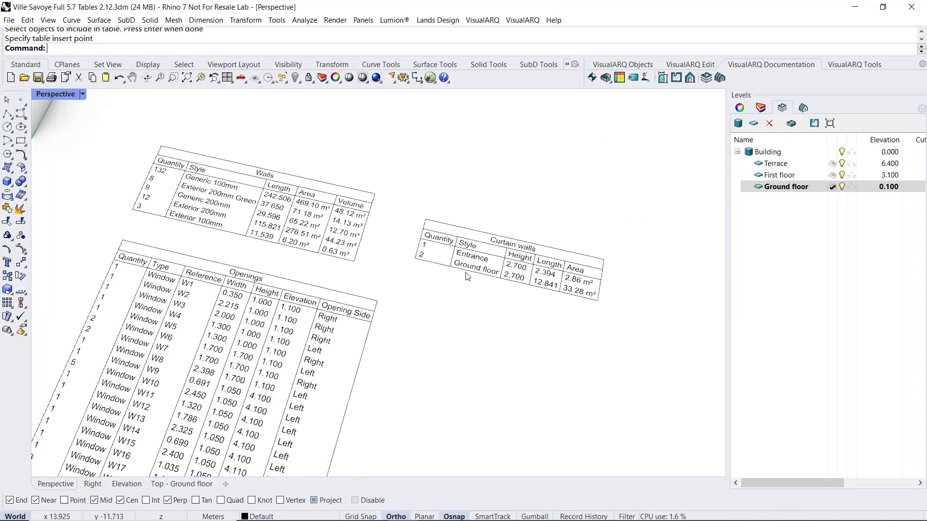
{"action": "scroll", "coordinate": [434, 261], "scroll_direction": "up", "scroll_amount": 2}
{"action": "scroll", "coordinate": [336, 246], "scroll_direction": "up", "scroll_amount": 2}
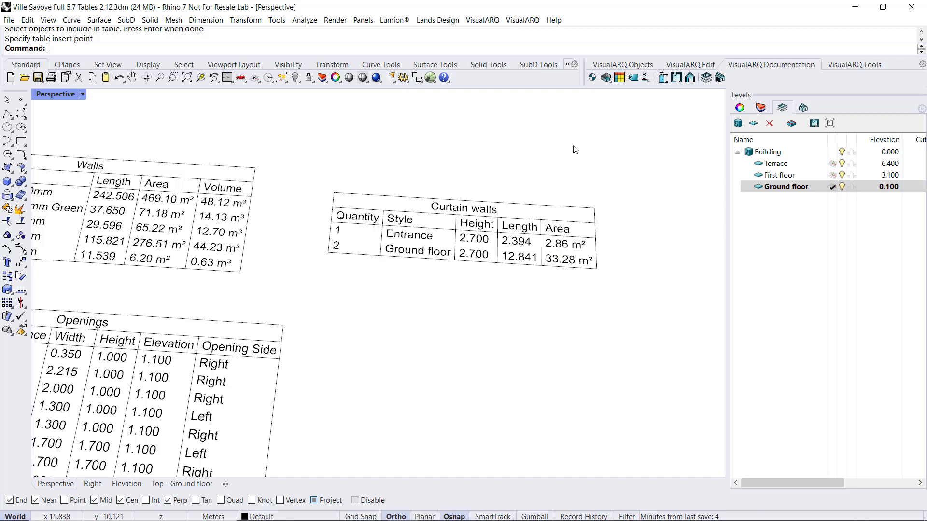
Delete the Quantity field from the Curtain walls style and apply the change to the table
{"action": "right_click", "coordinate": [619, 78]}
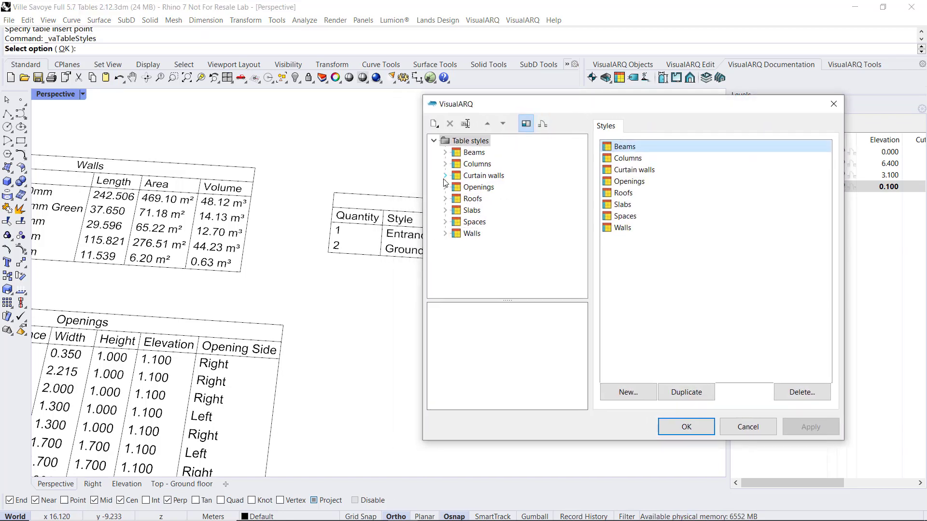
{"action": "left_click", "coordinate": [445, 176]}
{"action": "left_click", "coordinate": [483, 187]}
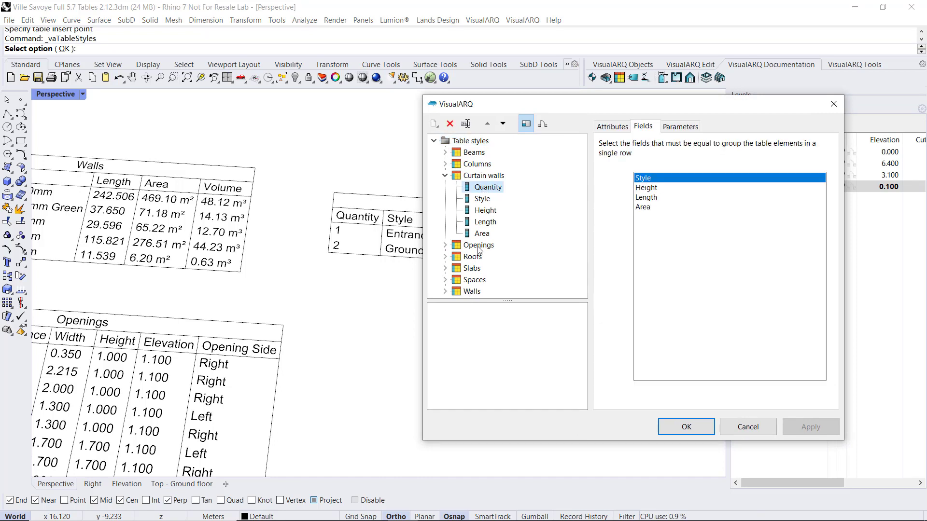
{"action": "left_click", "coordinate": [449, 124]}
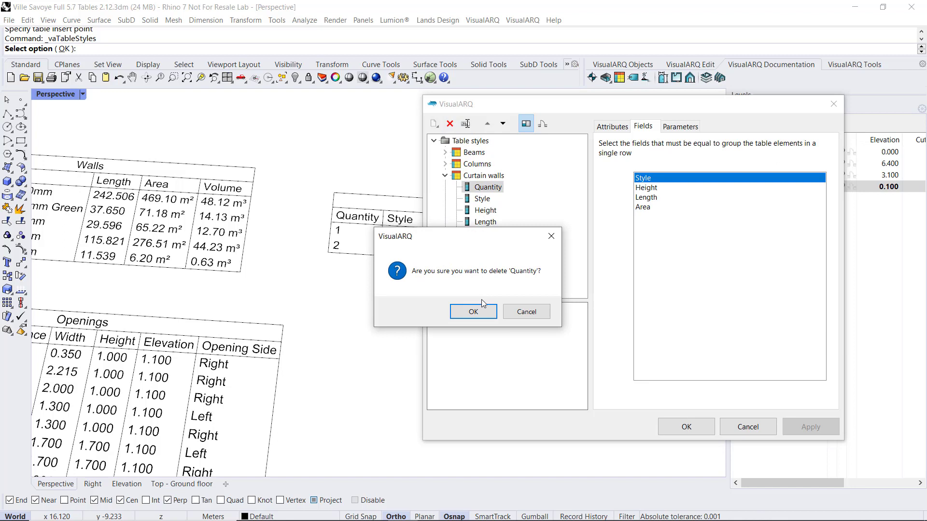
{"action": "left_click", "coordinate": [480, 314]}
{"action": "left_click", "coordinate": [788, 421]}
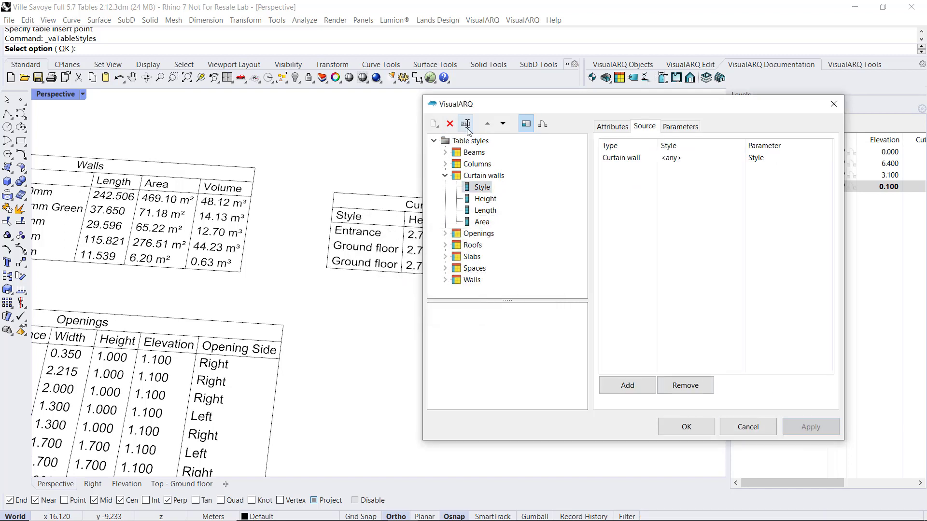
{"action": "left_click_drag", "start_coordinate": [486, 107], "coordinate": [630, 109]}
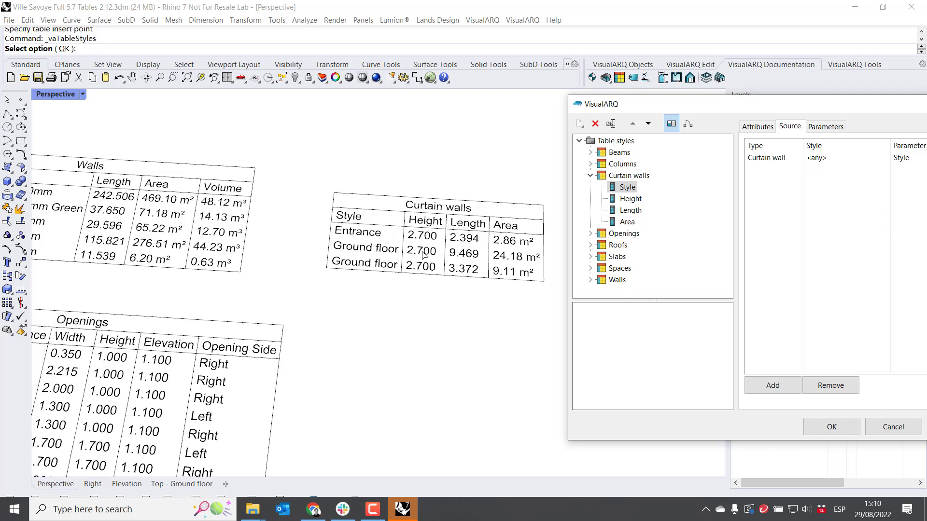
Edit the Curtain walls style to group rows by Style, then apply and close
{"action": "left_click_drag", "start_coordinate": [648, 107], "coordinate": [604, 112]}
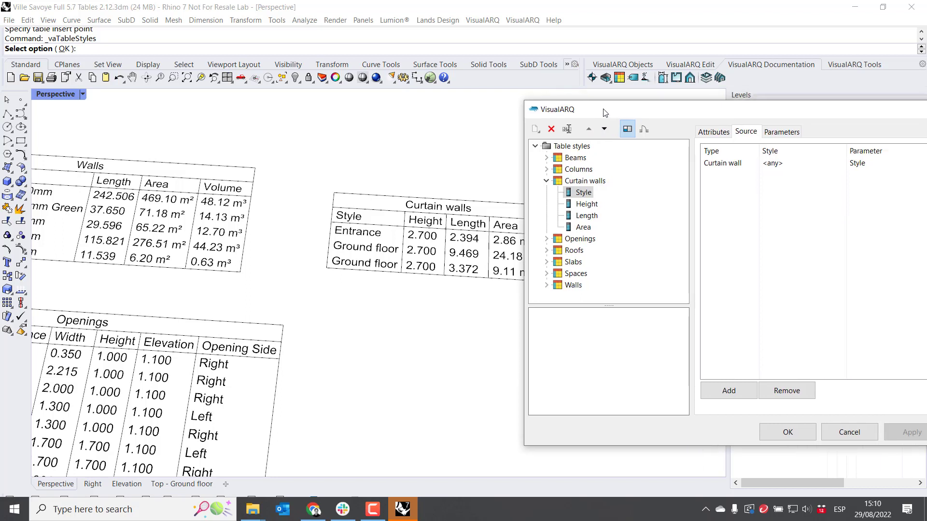
{"action": "left_click", "coordinate": [570, 182]}
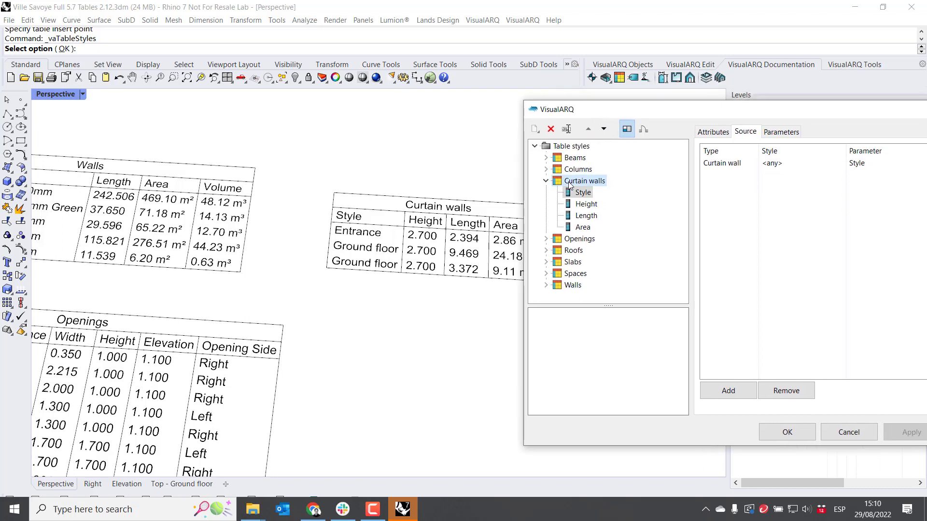
{"action": "right_click", "coordinate": [583, 183]}
{"action": "left_click", "coordinate": [598, 244]}
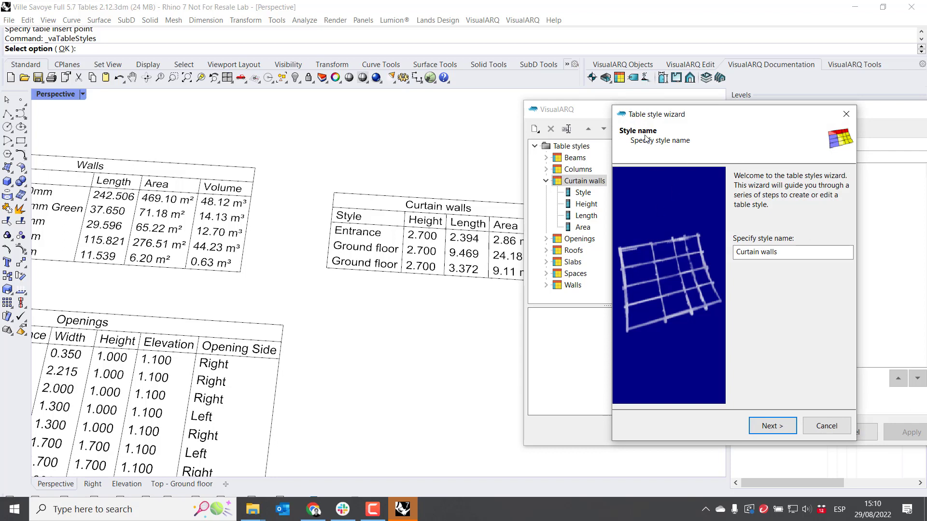
{"action": "left_click", "coordinate": [768, 425]}
{"action": "left_click", "coordinate": [768, 426]}
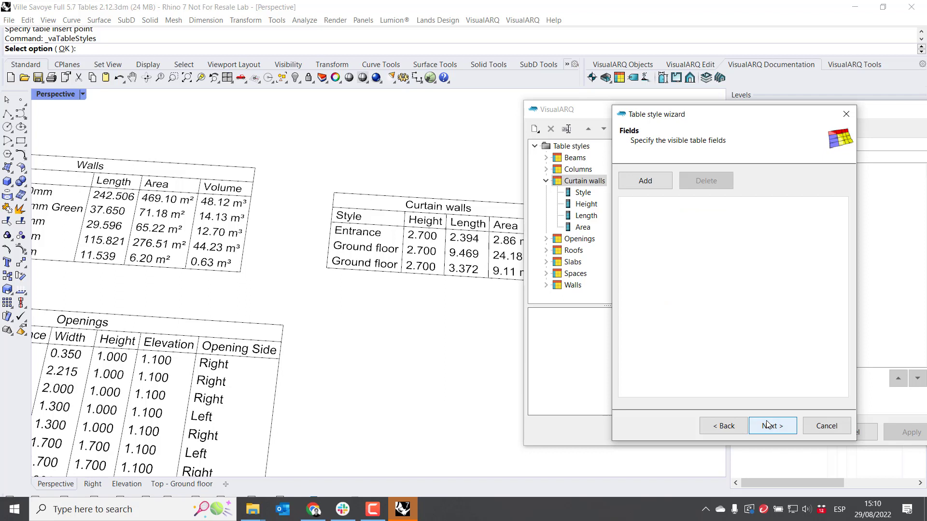
{"action": "left_click", "coordinate": [768, 425]}
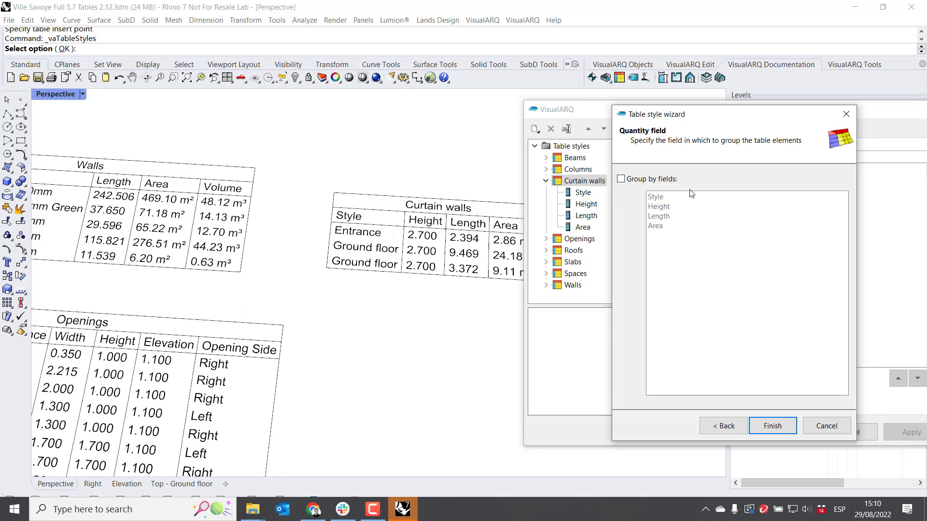
{"action": "left_click", "coordinate": [620, 179]}
{"action": "left_click", "coordinate": [655, 197]}
{"action": "left_click", "coordinate": [771, 426]}
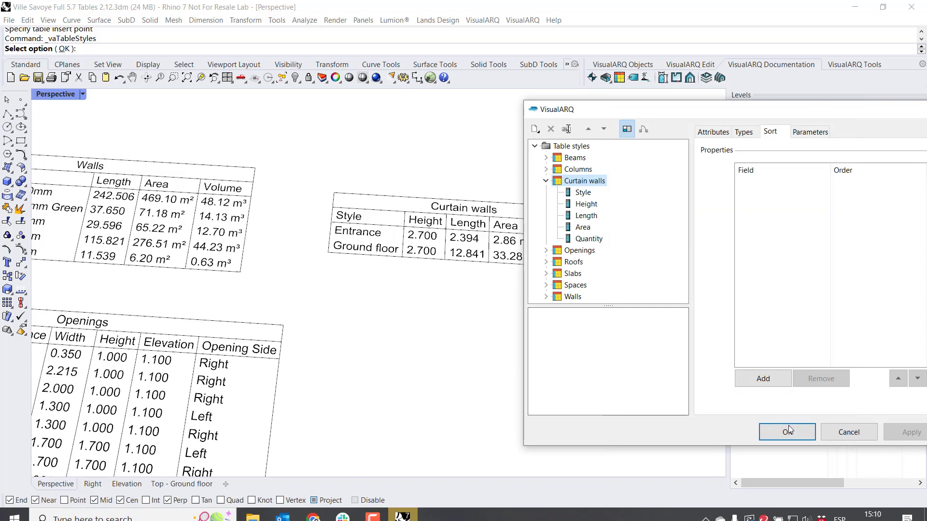
{"action": "left_click", "coordinate": [789, 429]}
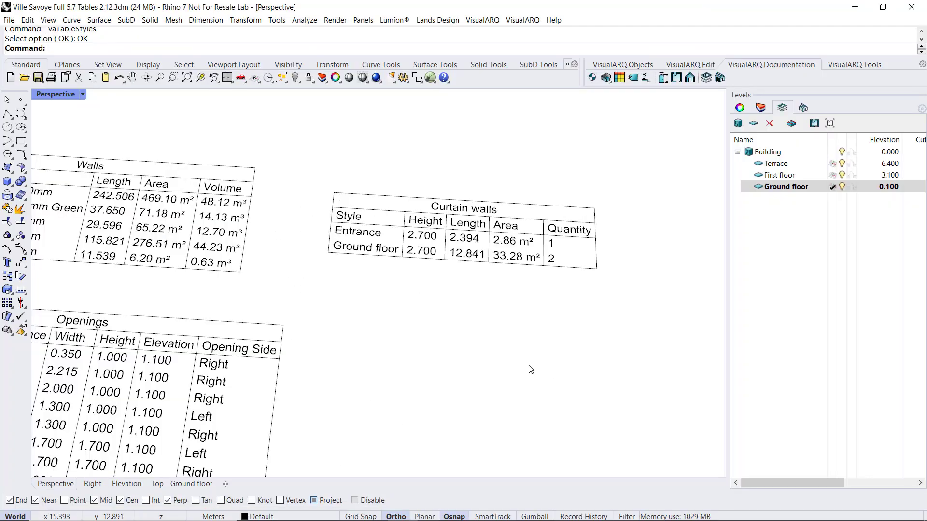
{"action": "scroll", "coordinate": [553, 384], "scroll_direction": "down", "scroll_amount": 3}
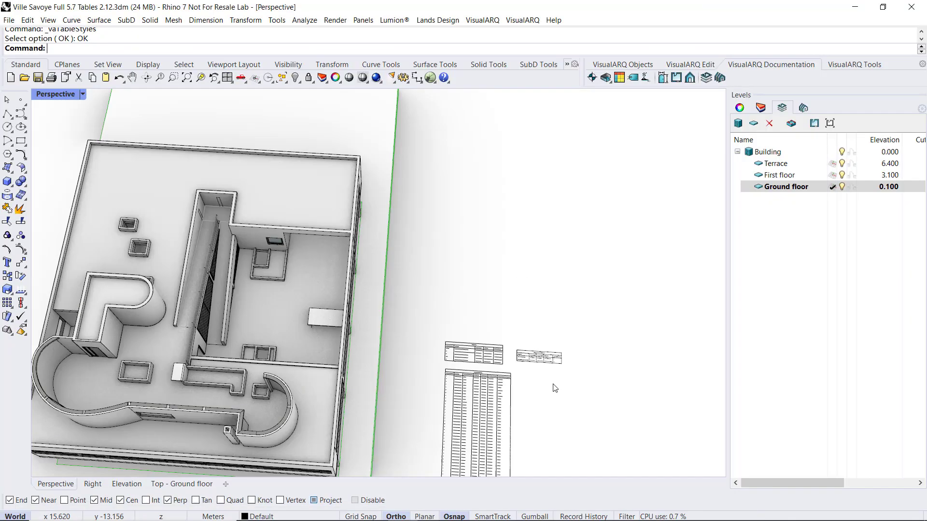
Orbit to show the whole building and select the sloped ramp slab in its centre
{"action": "right_click_drag", "start_coordinate": [556, 387], "coordinate": [389, 361]}
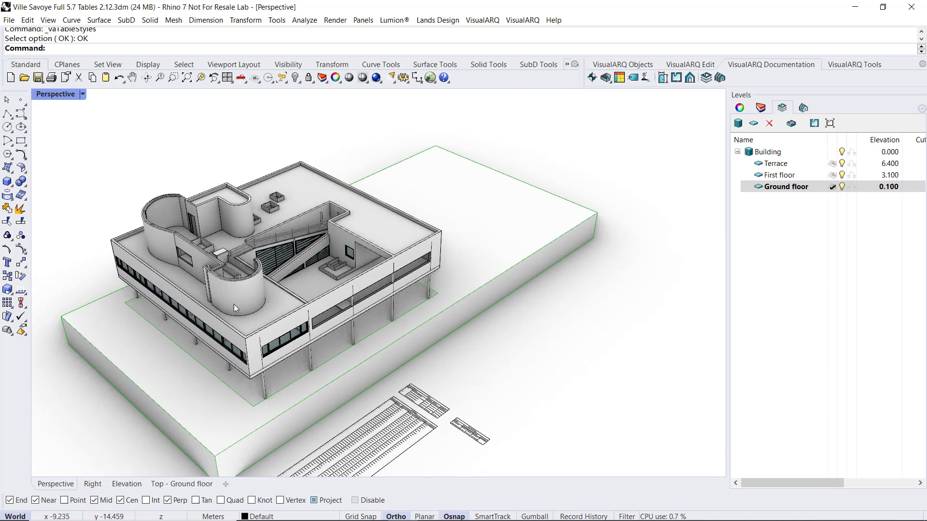
{"action": "scroll", "coordinate": [221, 277], "scroll_direction": "up", "scroll_amount": 5}
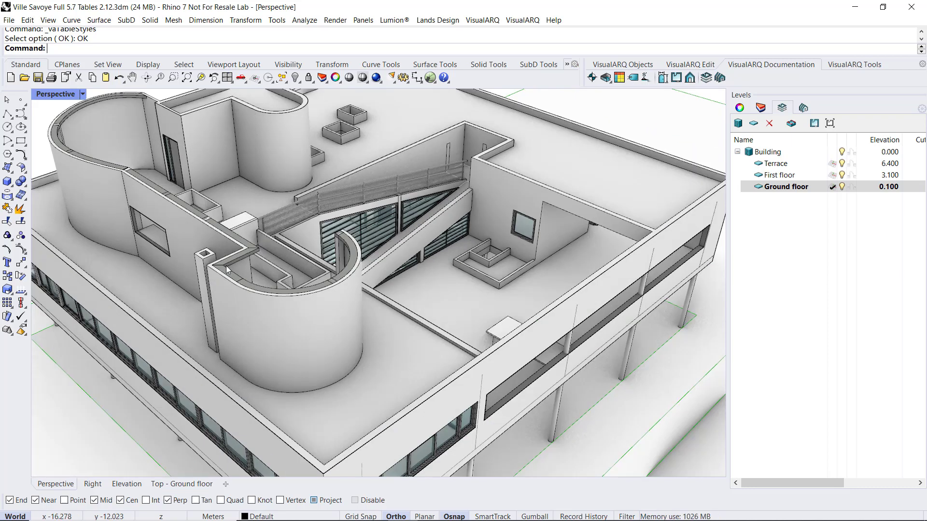
{"action": "scroll", "coordinate": [391, 226], "scroll_direction": "up", "scroll_amount": 4}
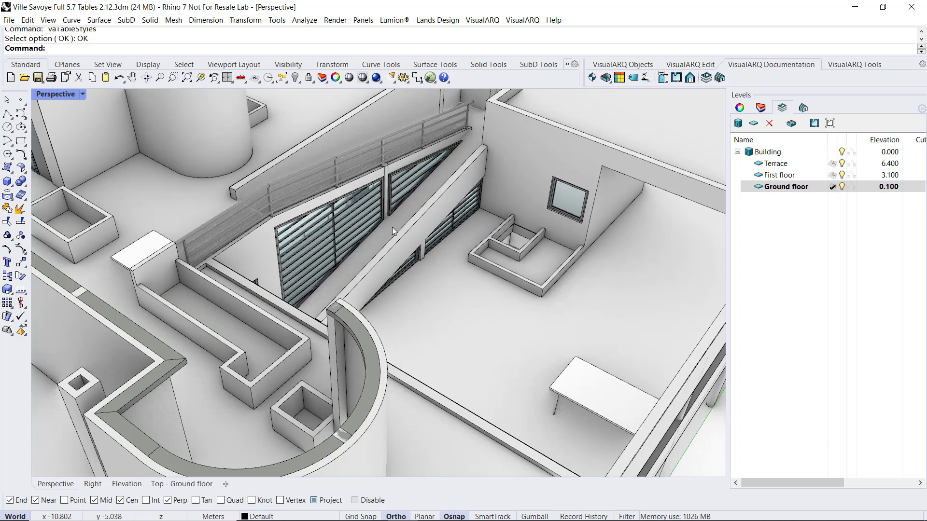
{"action": "left_click", "coordinate": [392, 227]}
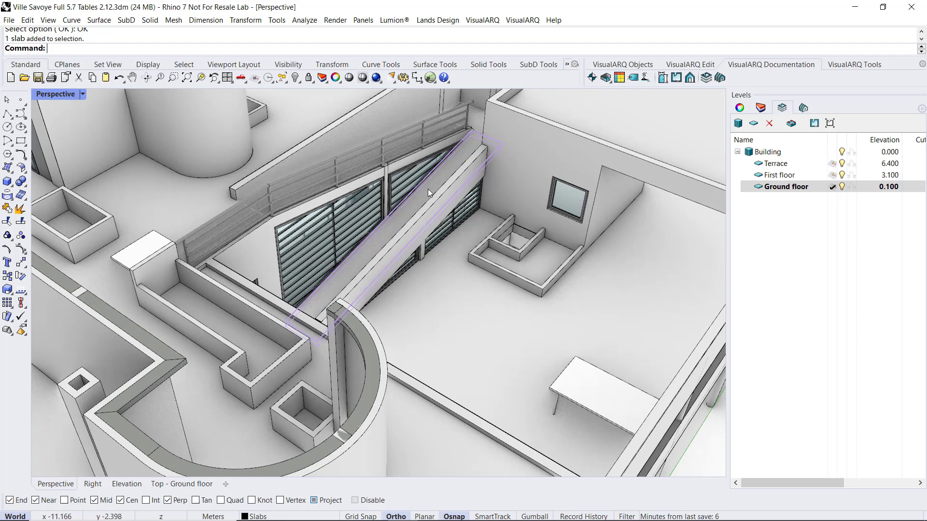
Confirm the ramp slab's 18% slope in its VisualARQ parameters, then orbit back to the building
{"action": "left_click", "coordinate": [747, 114]}
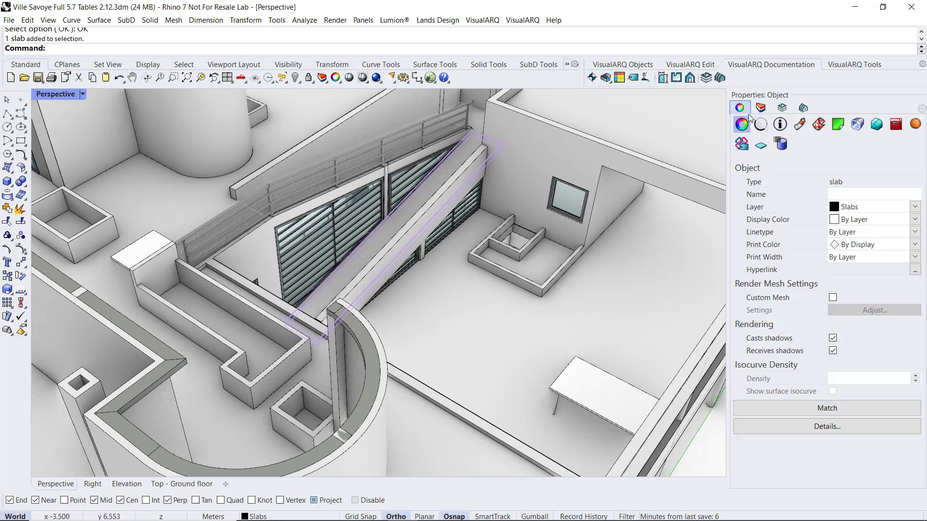
{"action": "left_click", "coordinate": [780, 123]}
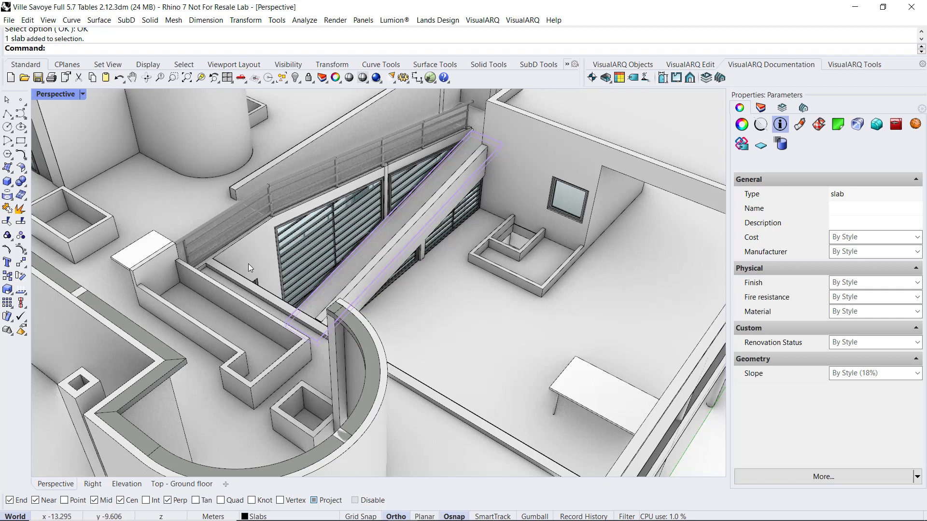
{"action": "scroll", "coordinate": [247, 263], "scroll_direction": "down", "scroll_amount": 5}
{"action": "scroll", "coordinate": [247, 264], "scroll_direction": "down", "scroll_amount": 5}
{"action": "key", "text": "Escape"}
{"action": "right_click_drag", "start_coordinate": [304, 295], "coordinate": [331, 269]}
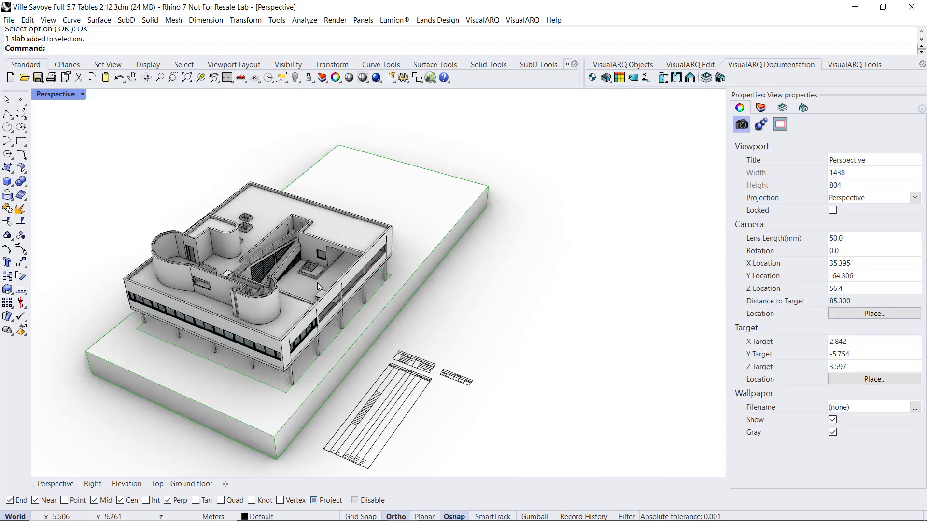
Insert a Slabs table covering all the building's slabs, placed below the Curtain walls table
{"action": "left_click", "coordinate": [618, 80]}
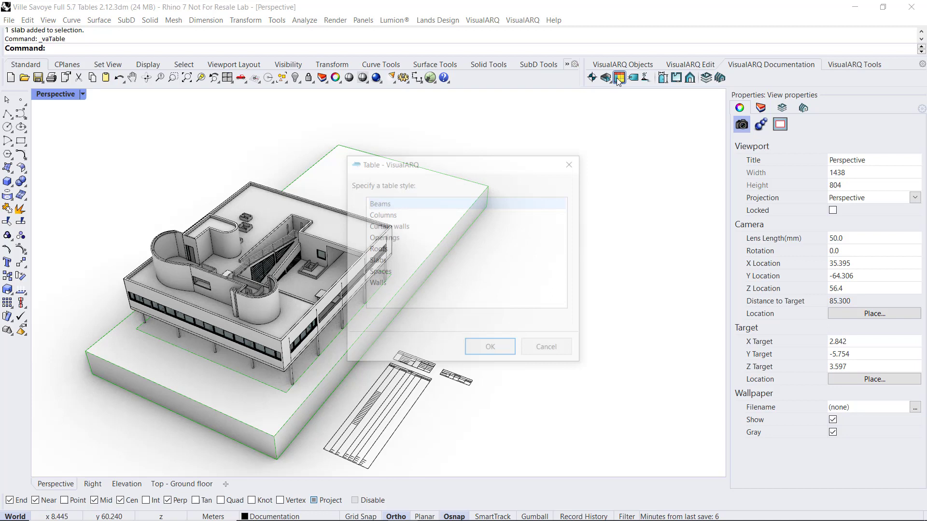
{"action": "left_click", "coordinate": [376, 264]}
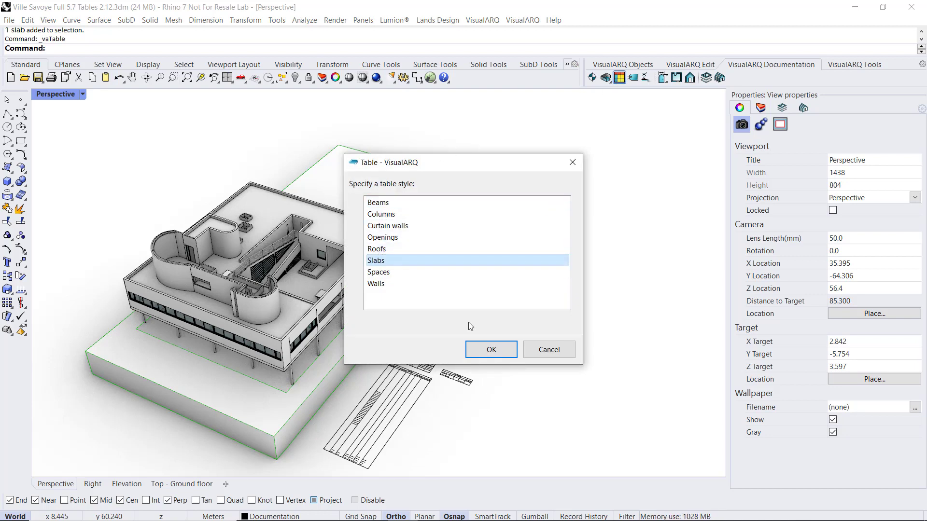
{"action": "left_click", "coordinate": [489, 349]}
{"action": "left_click_drag", "start_coordinate": [101, 152], "coordinate": [471, 467]}
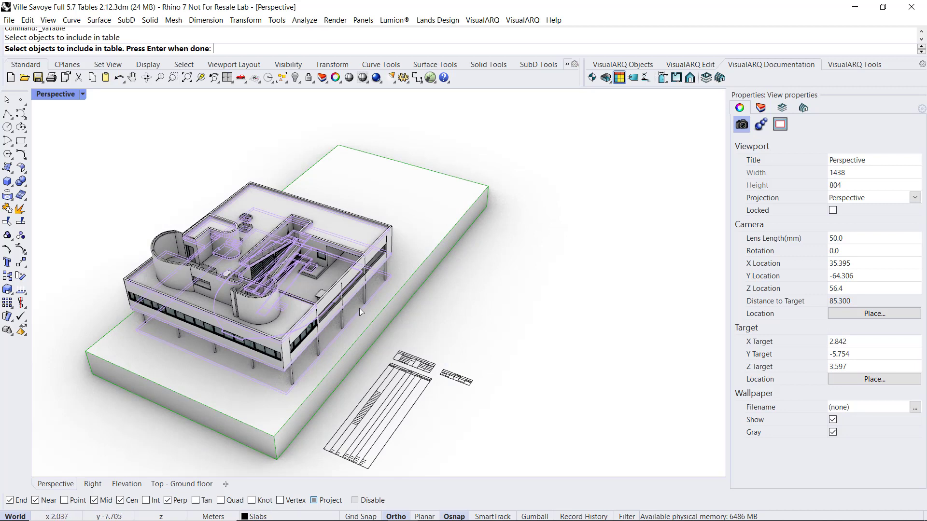
{"action": "right_click_drag", "start_coordinate": [471, 463], "coordinate": [479, 394]}
{"action": "key", "text": "Return"}
{"action": "scroll", "coordinate": [480, 391], "scroll_direction": "up", "scroll_amount": 3}
{"action": "scroll", "coordinate": [472, 373], "scroll_direction": "up", "scroll_amount": 3}
{"action": "scroll", "coordinate": [449, 348], "scroll_direction": "up", "scroll_amount": 3}
{"action": "left_click", "coordinate": [428, 317]}
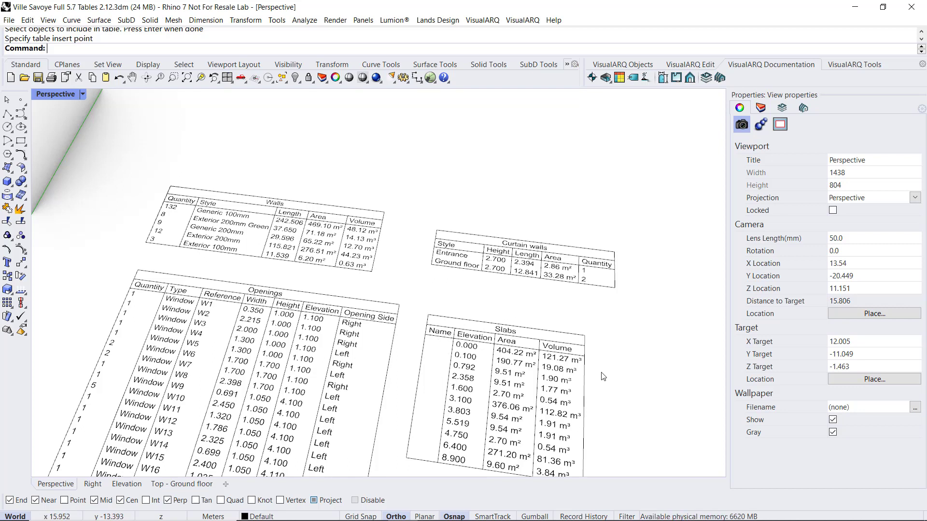
Rename the Slabs table's Name field to Style and make it read each slab's style
{"action": "right_click", "coordinate": [620, 78]}
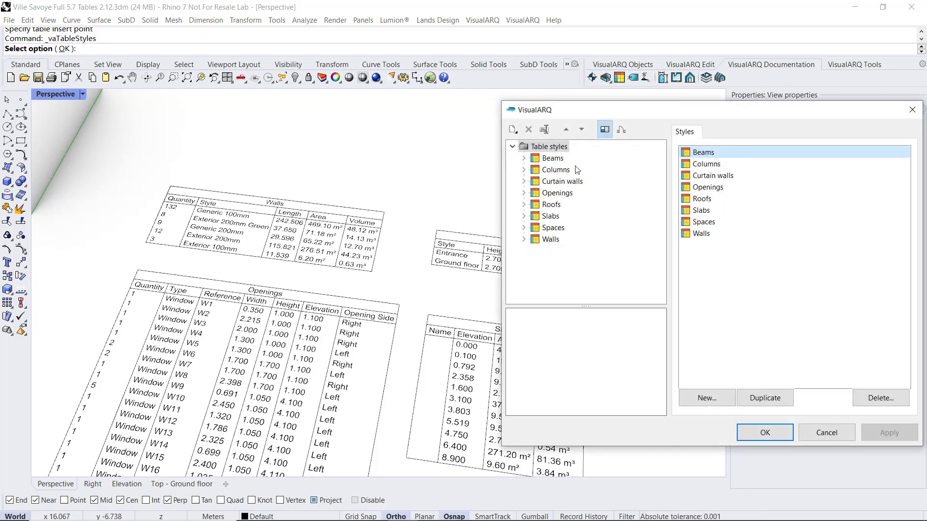
{"action": "left_click", "coordinate": [524, 216]}
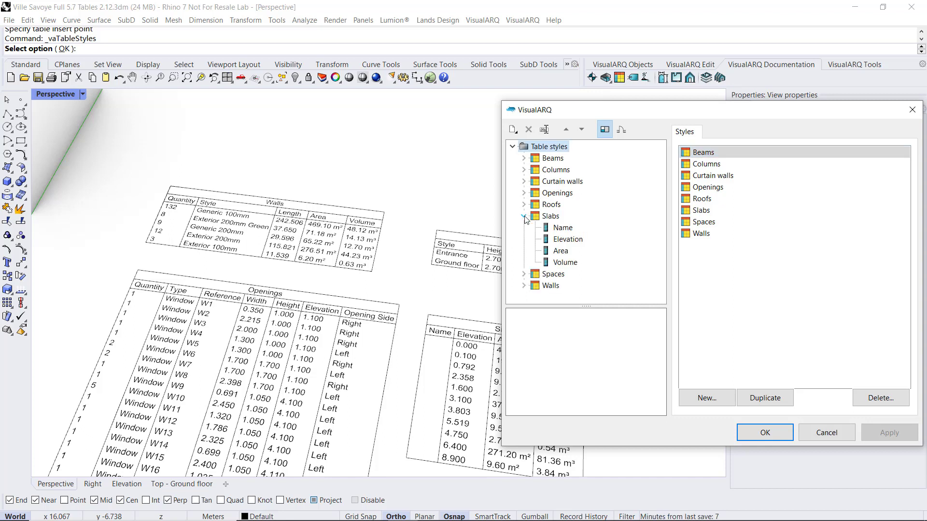
{"action": "left_click", "coordinate": [559, 228]}
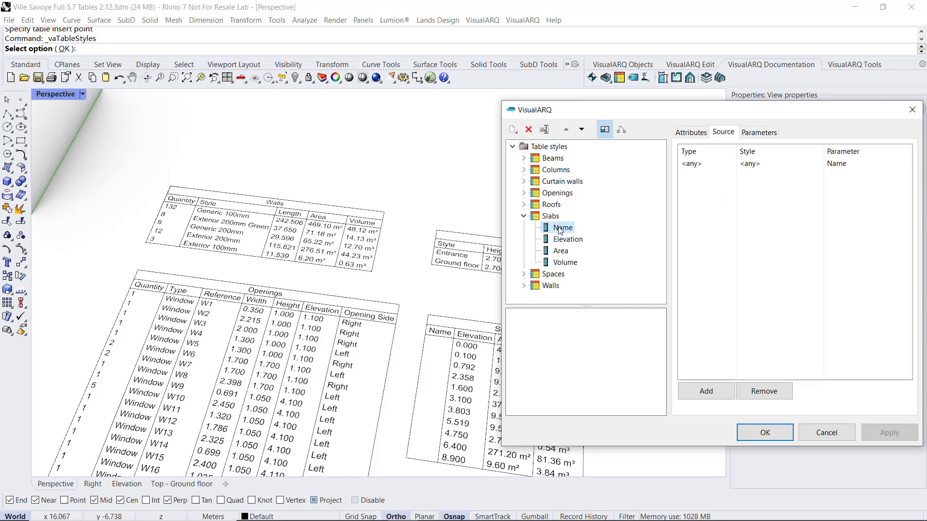
{"action": "left_click", "coordinate": [560, 228]}
{"action": "type", "text": "Style"}
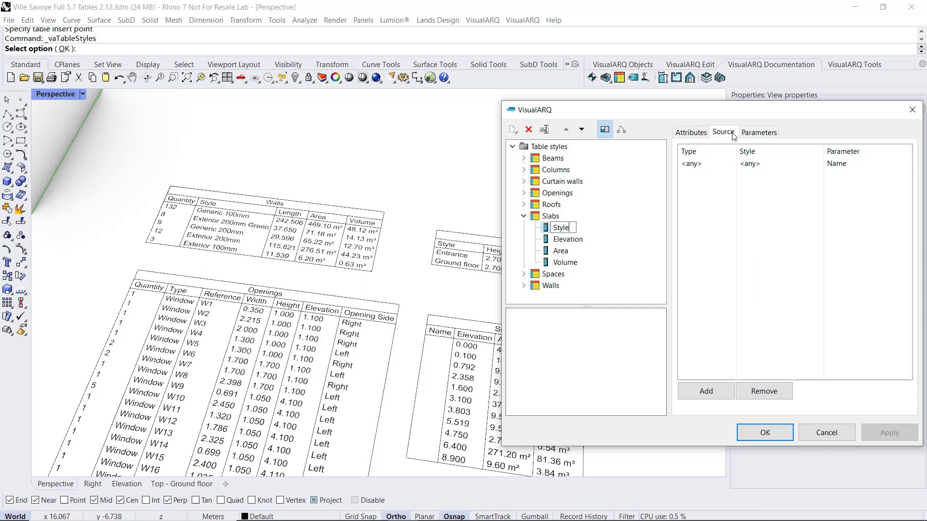
{"action": "key", "text": "Return"}
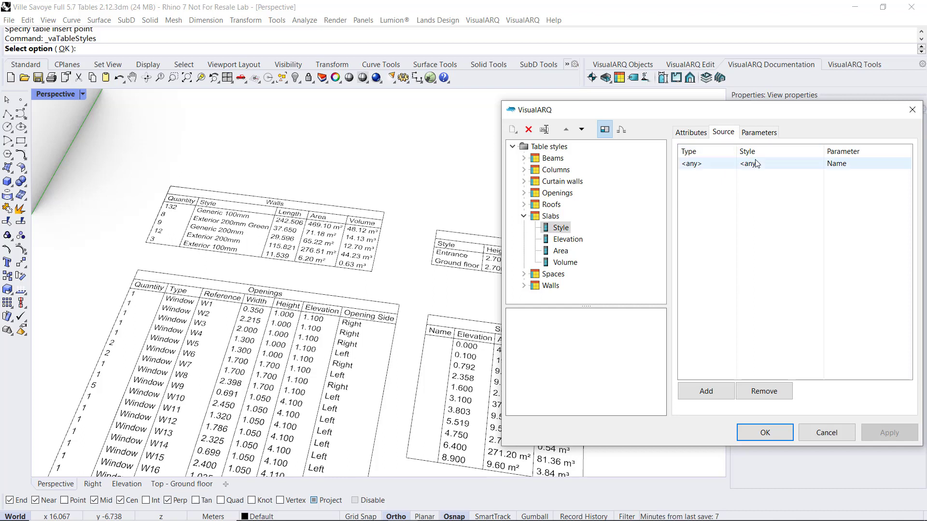
{"action": "left_click", "coordinate": [836, 165]}
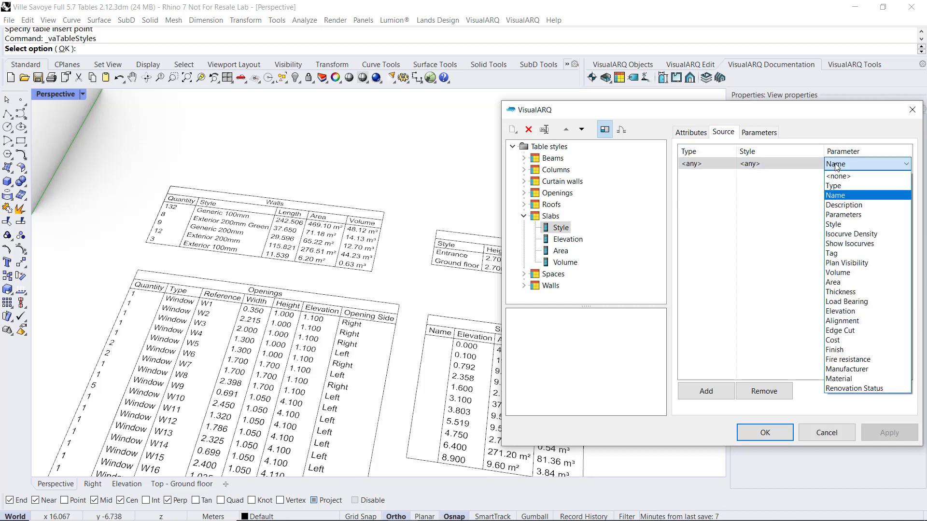
{"action": "left_click", "coordinate": [838, 226]}
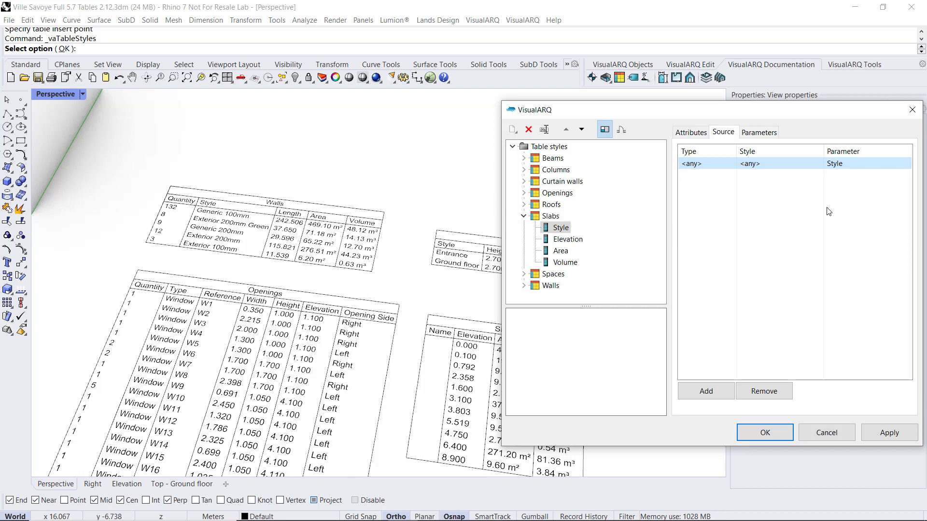
{"action": "left_click", "coordinate": [889, 432]}
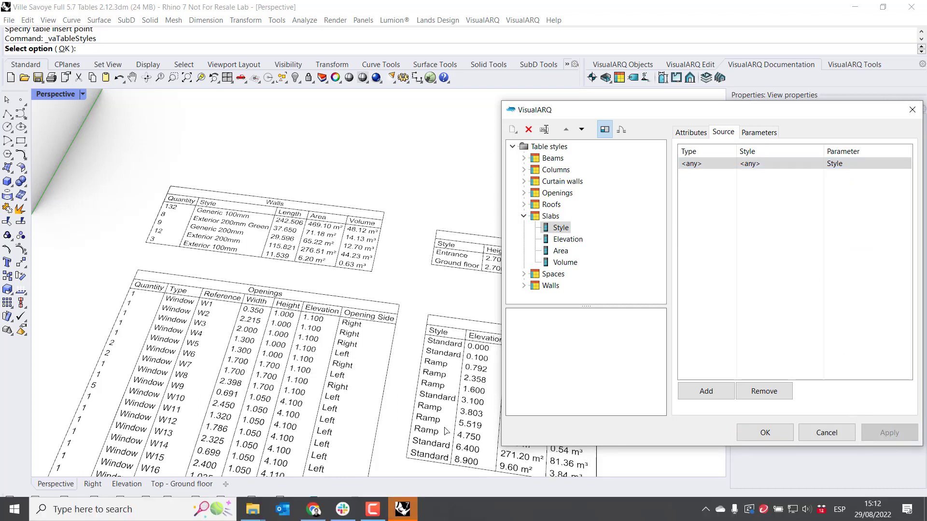
{"action": "left_click", "coordinate": [403, 509]}
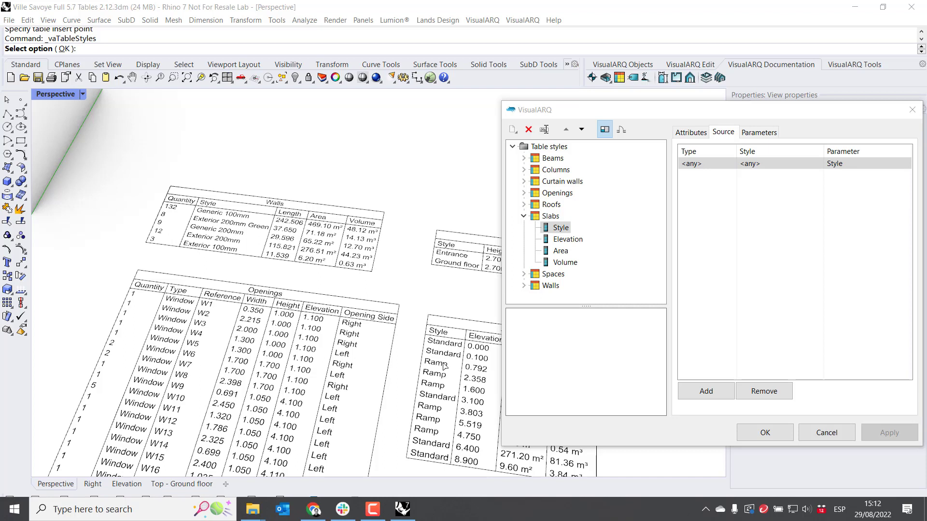
Add a new table property field named Slope to the Slabs table style
{"action": "right_click_drag", "start_coordinate": [413, 381], "coordinate": [409, 436]}
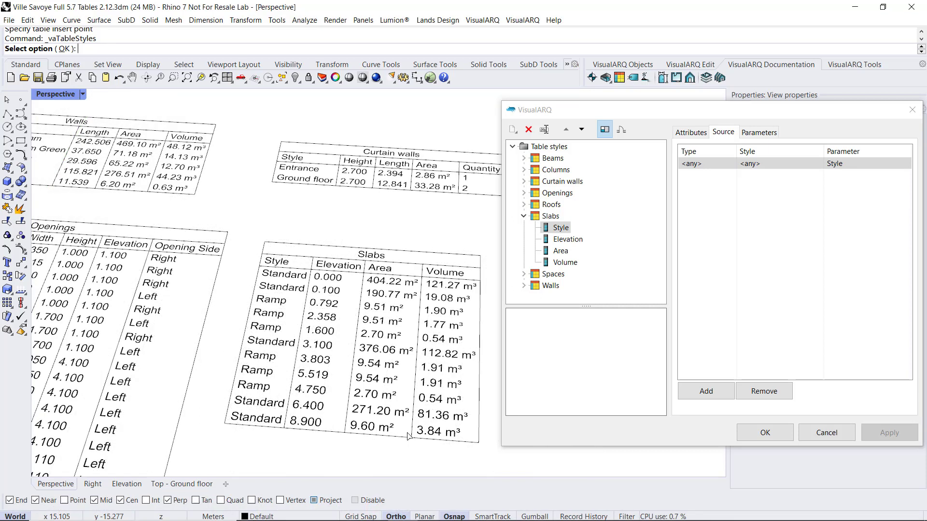
{"action": "left_click", "coordinate": [548, 217]}
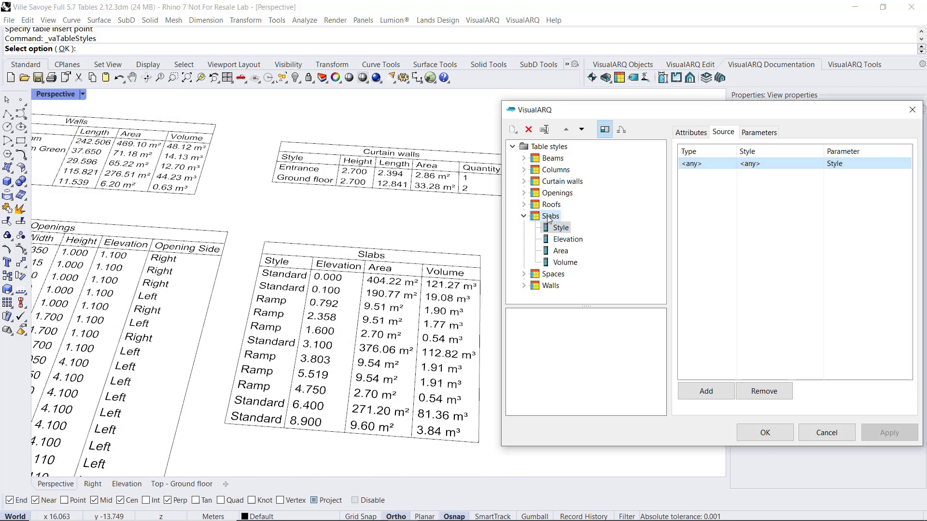
{"action": "right_click", "coordinate": [548, 219]}
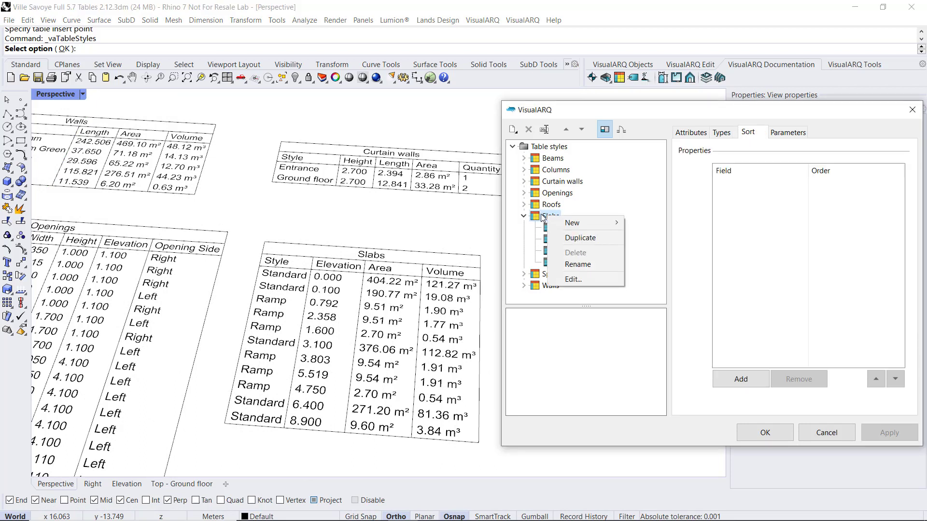
{"action": "mouse_move", "coordinate": [572, 223]}
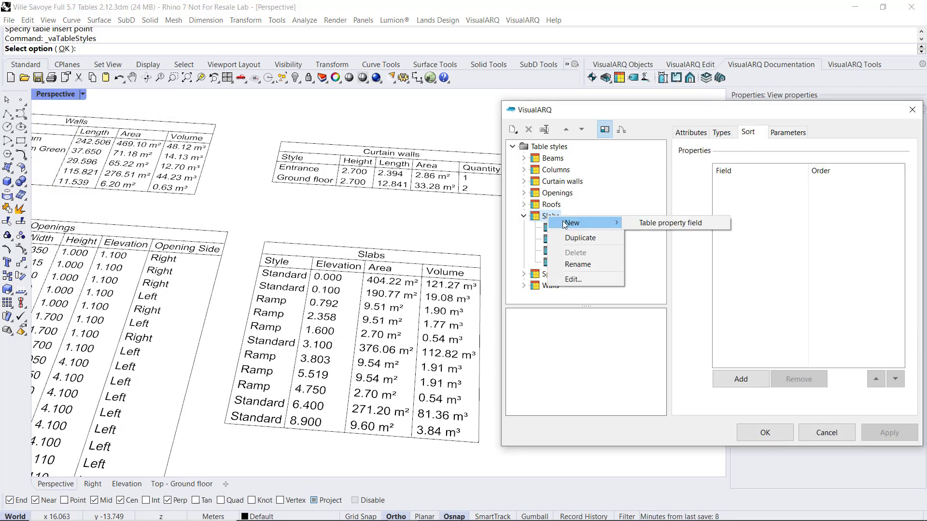
{"action": "left_click", "coordinate": [680, 227]}
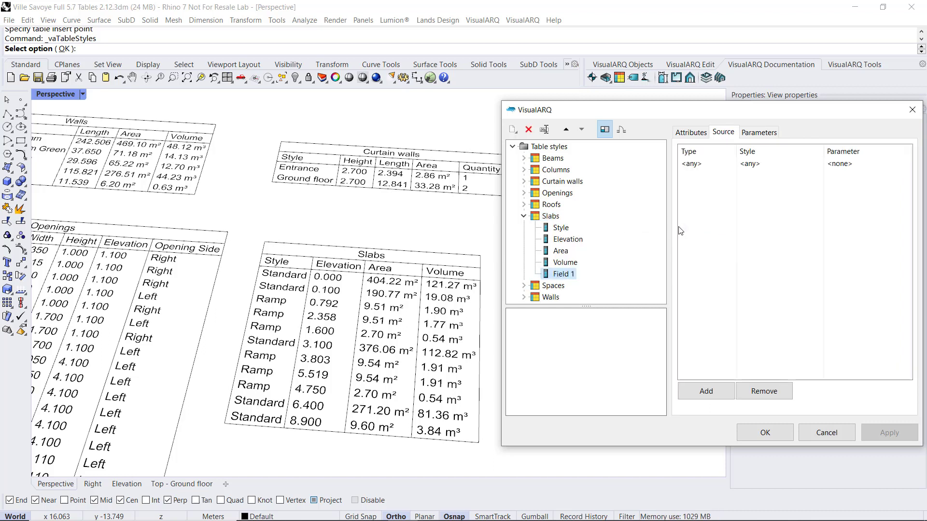
{"action": "left_click", "coordinate": [572, 275]}
{"action": "type", "text": "Slope"}
{"action": "key", "text": "Return"}
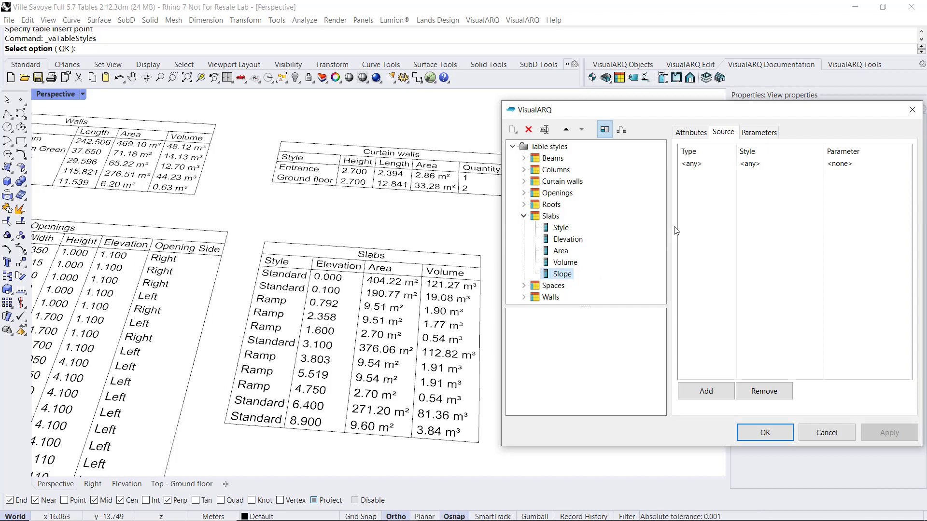
Source the Slope field from Slab objects, Ramp style, Slope parameter, and apply
{"action": "left_click", "coordinate": [854, 160]}
{"action": "left_click", "coordinate": [853, 161]}
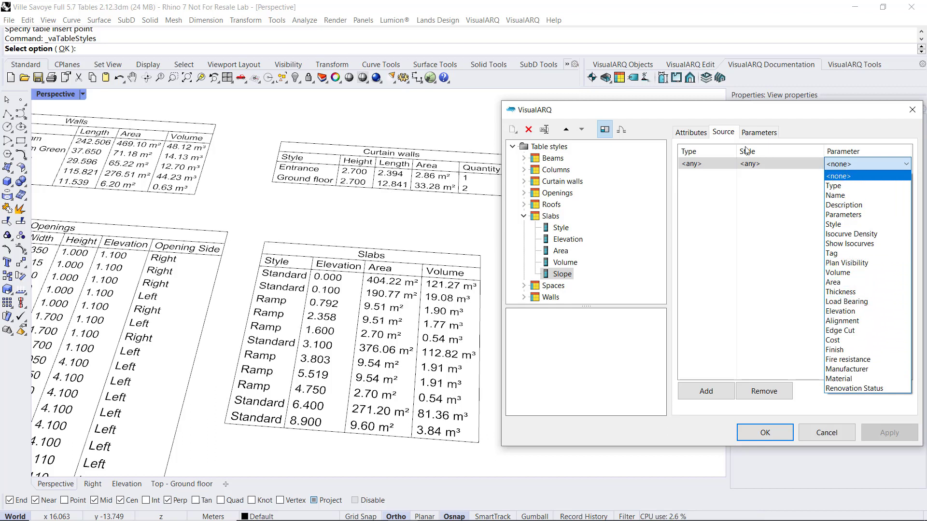
{"action": "left_click", "coordinate": [731, 139]}
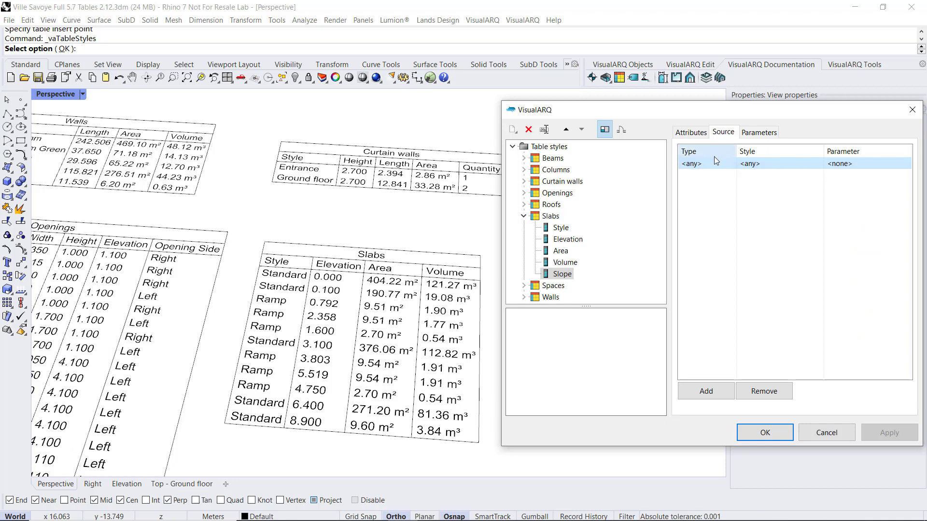
{"action": "left_click", "coordinate": [713, 158]}
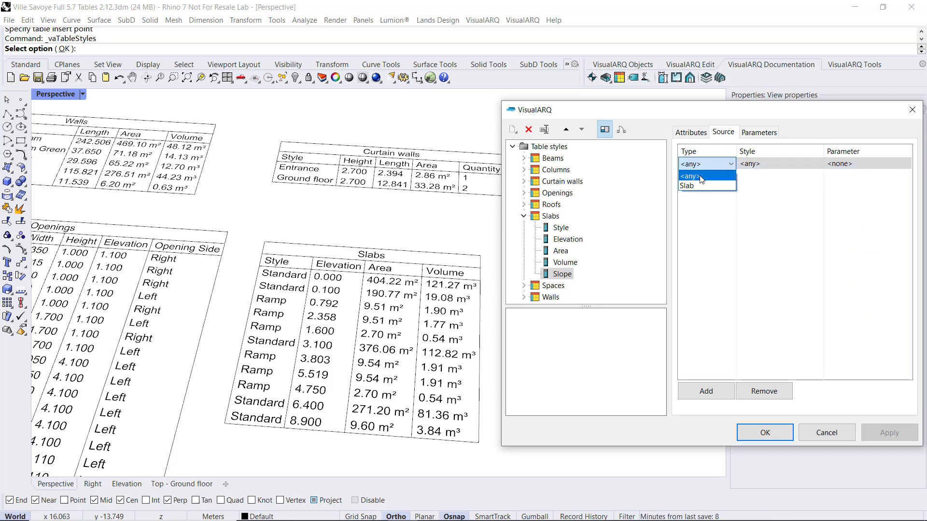
{"action": "left_click", "coordinate": [700, 187]}
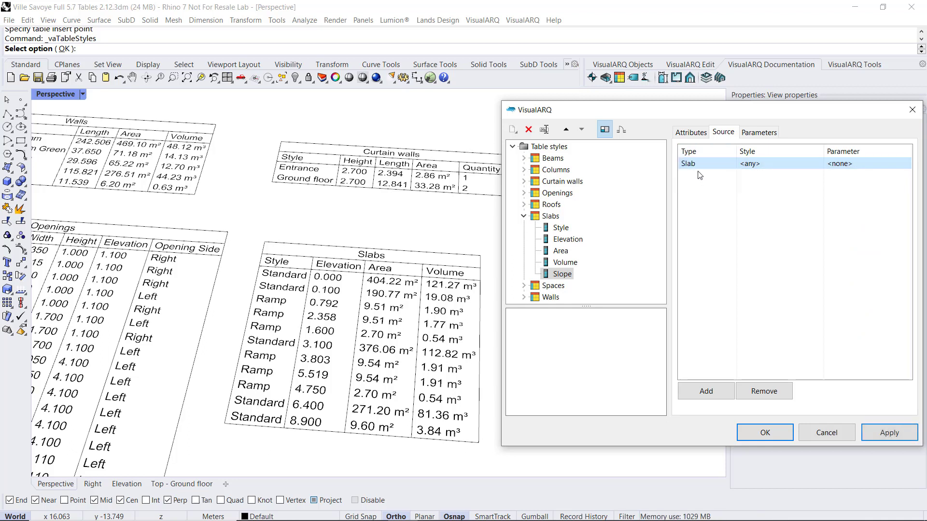
{"action": "left_click", "coordinate": [750, 167]}
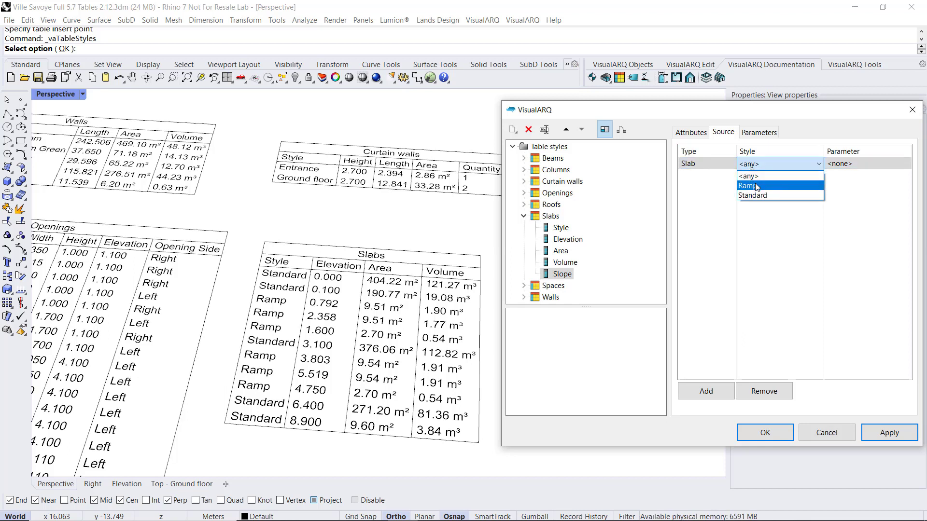
{"action": "left_click", "coordinate": [756, 188]}
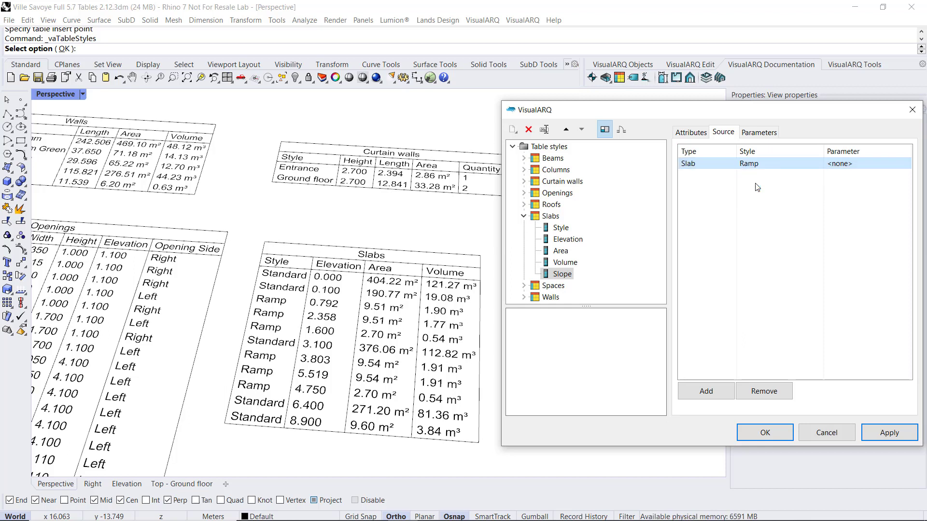
{"action": "left_click", "coordinate": [846, 165]}
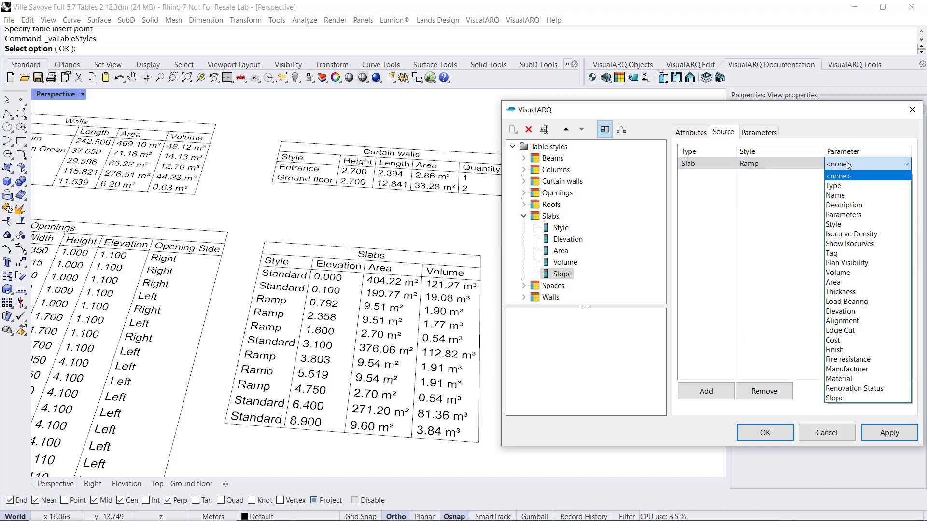
{"action": "left_click", "coordinate": [851, 395]}
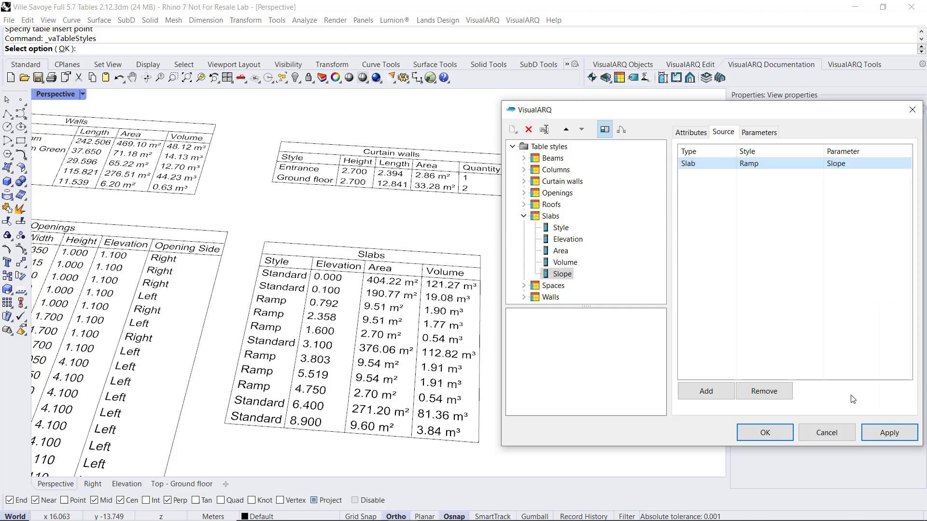
{"action": "left_click", "coordinate": [886, 433]}
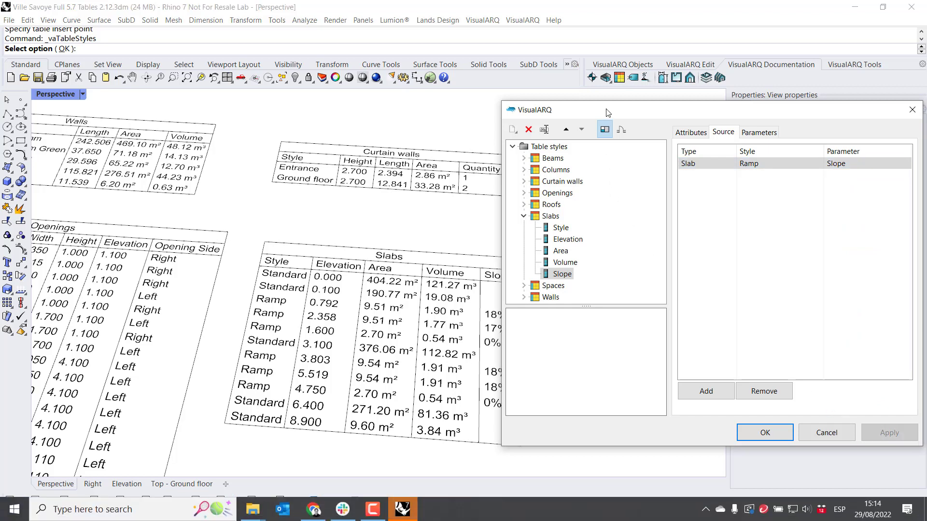
Sort the Slabs table by Style ascending, apply it, and close the table styles
{"action": "left_click_drag", "start_coordinate": [612, 110], "coordinate": [655, 108]}
{"action": "right_click_drag", "start_coordinate": [461, 278], "coordinate": [472, 284]}
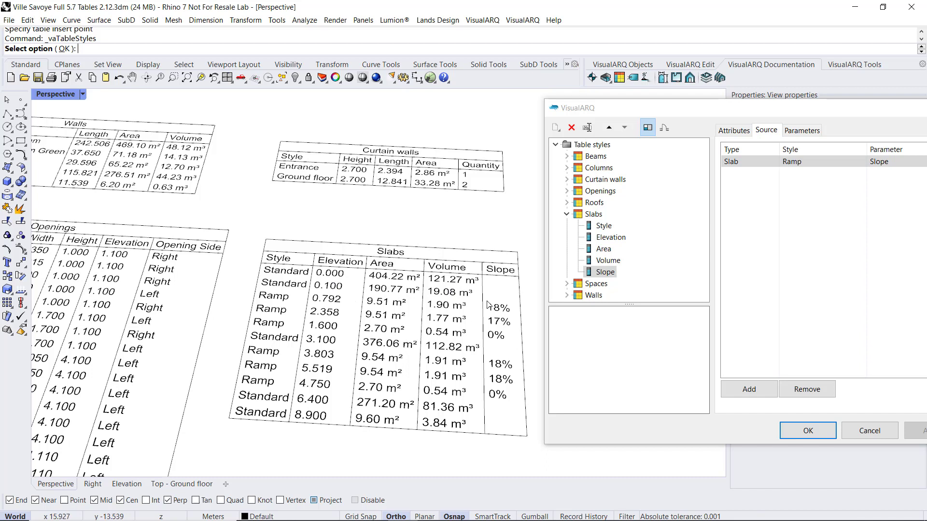
{"action": "left_click", "coordinate": [586, 216]}
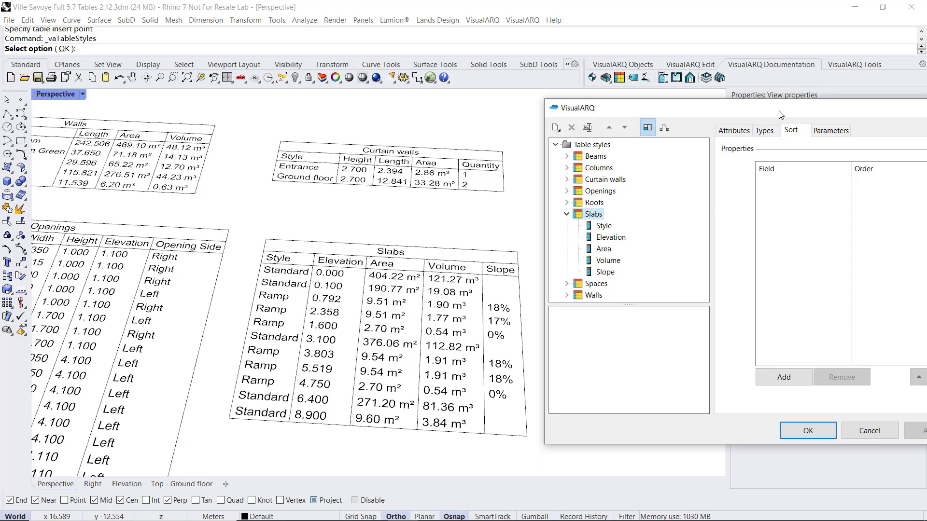
{"action": "left_click_drag", "start_coordinate": [779, 114], "coordinate": [707, 106]}
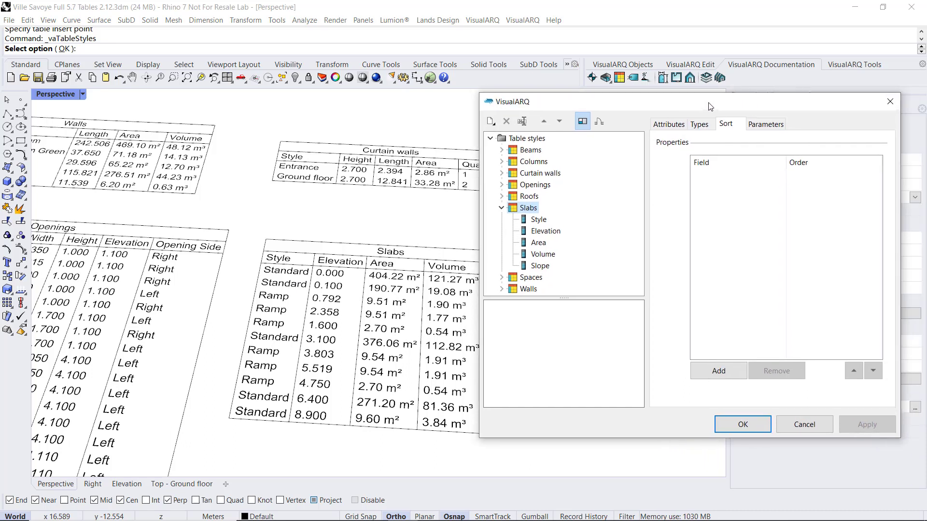
{"action": "left_click", "coordinate": [707, 370]}
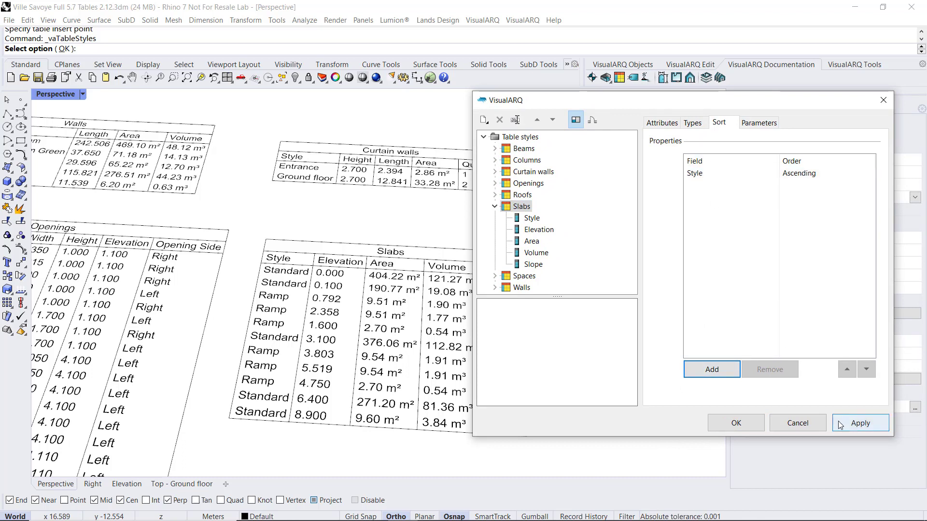
{"action": "left_click", "coordinate": [859, 423]}
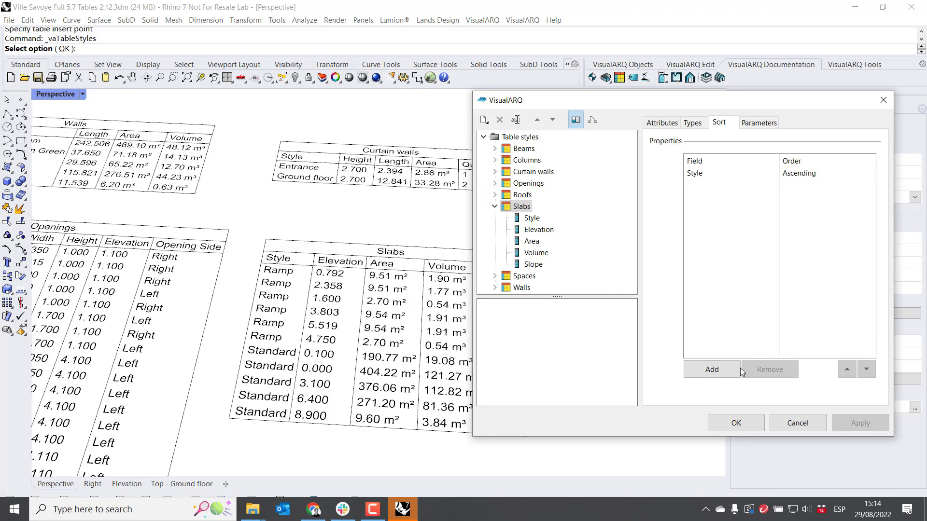
{"action": "left_click", "coordinate": [741, 423]}
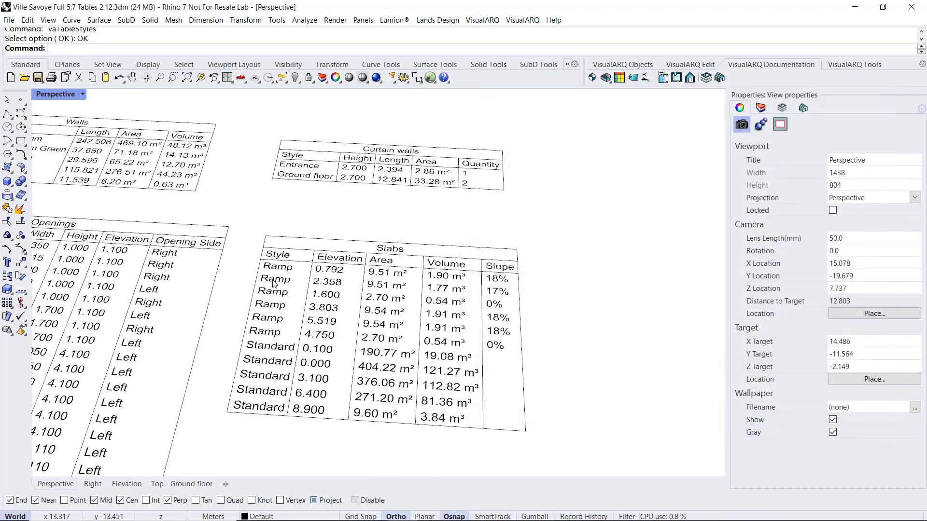
{"action": "scroll", "coordinate": [455, 326], "scroll_direction": "down", "scroll_amount": 2}
{"action": "scroll", "coordinate": [365, 322], "scroll_direction": "down", "scroll_amount": 2}
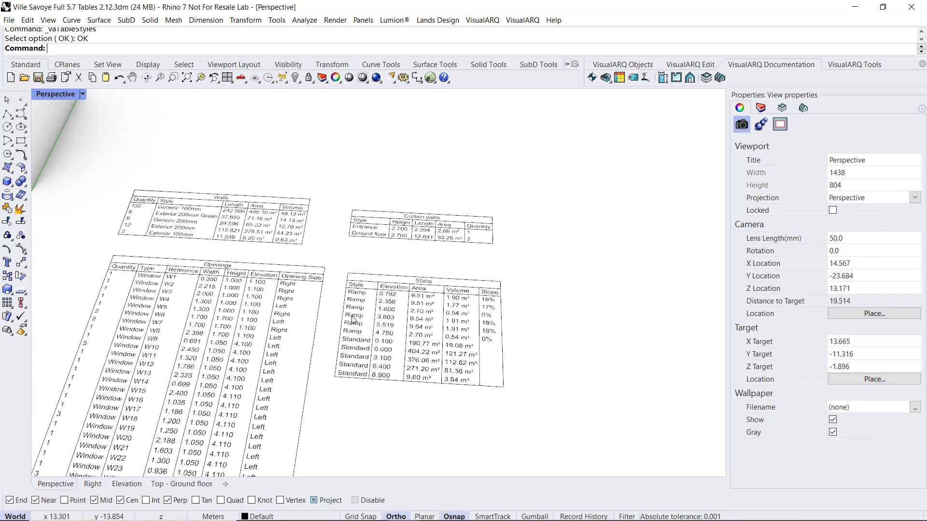
{"action": "scroll", "coordinate": [353, 319], "scroll_direction": "up", "scroll_amount": 1}
{"action": "scroll", "coordinate": [380, 267], "scroll_direction": "up", "scroll_amount": 2}
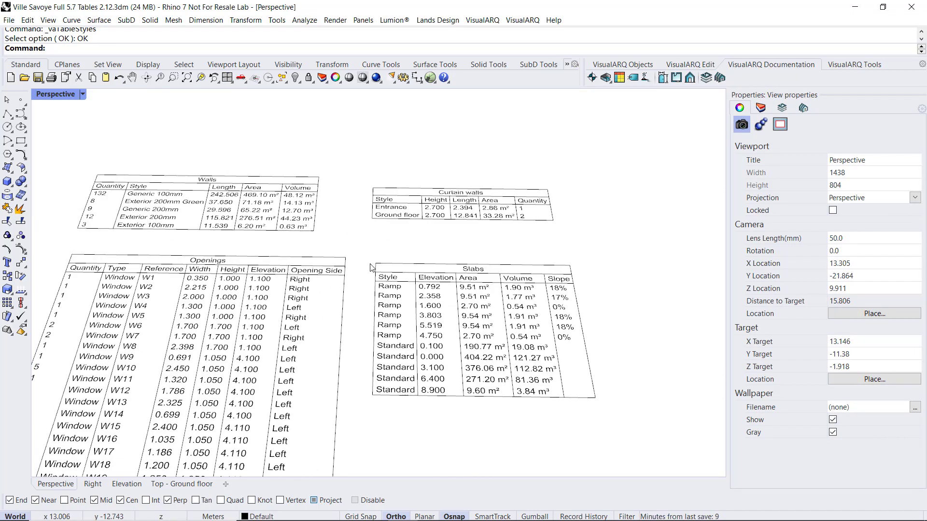
Pick the Slabs table and launch VisualARQ's table Export command
{"action": "left_click", "coordinate": [383, 268]}
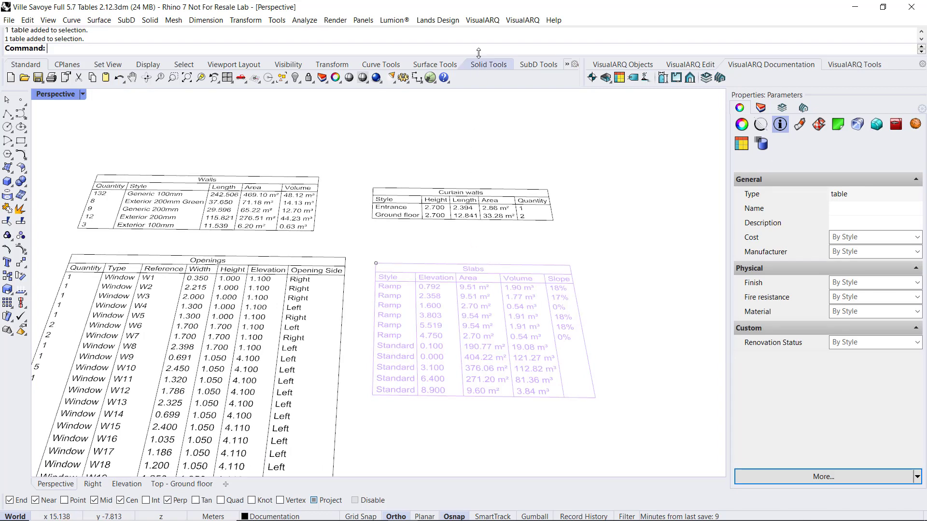
{"action": "left_click", "coordinate": [482, 20]}
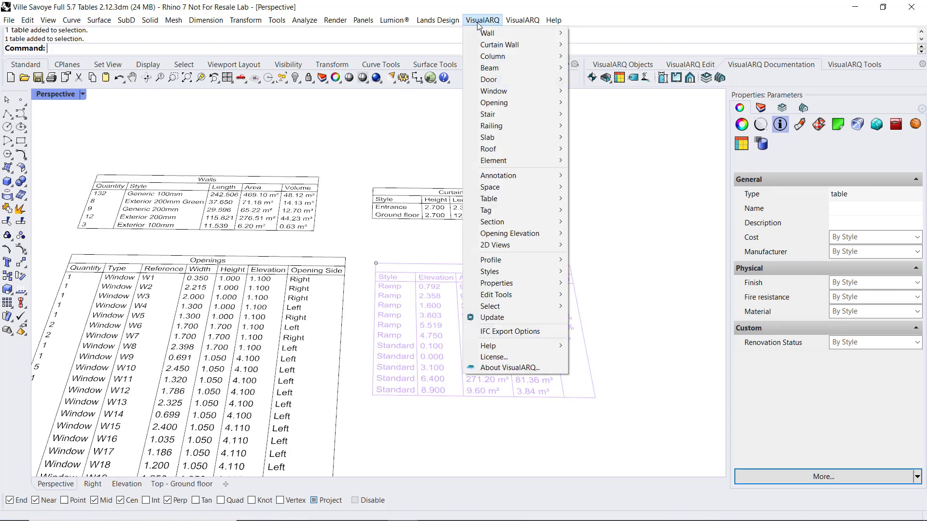
{"action": "mouse_move", "coordinate": [489, 199]}
{"action": "left_click", "coordinate": [597, 213]}
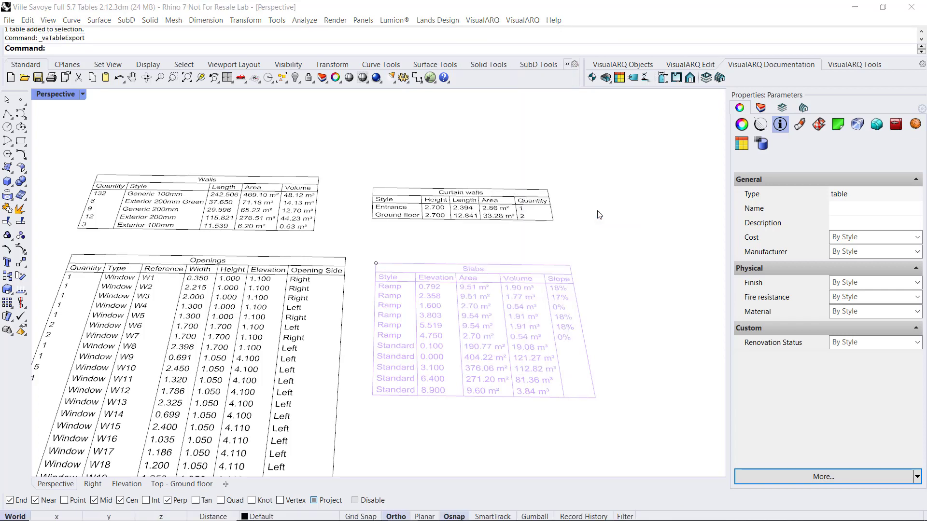